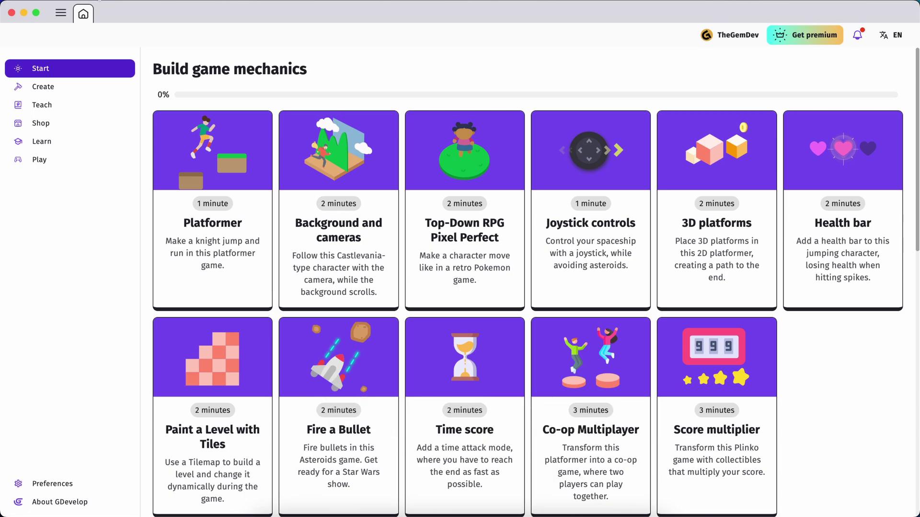
# - Create a new game from the 3d car coin hunt example, skip leaderboards, and open the Level1 layout
pyautogui.click(61, 12)
pyautogui.click(120, 18)
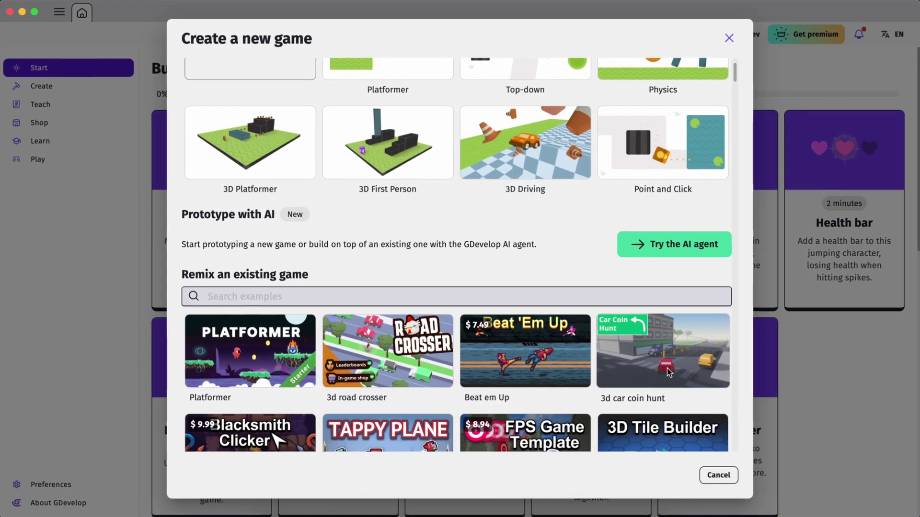
pyautogui.click(668, 373)
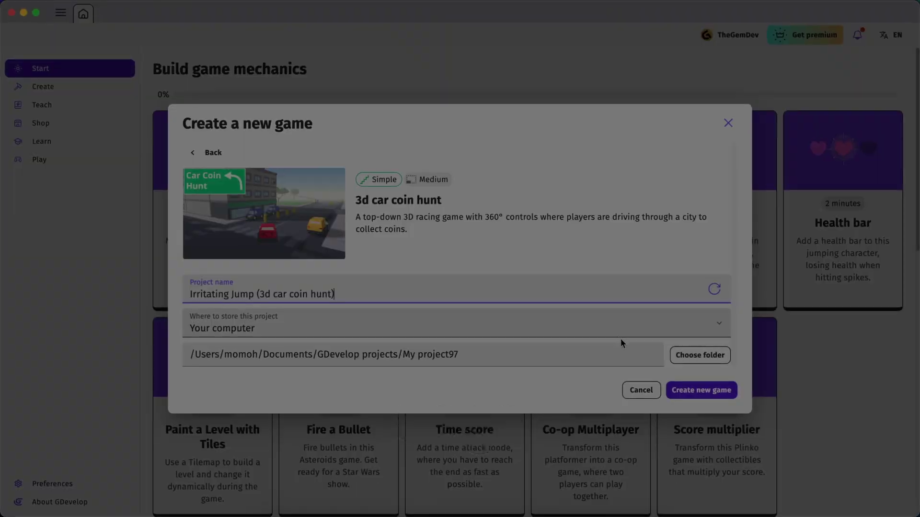
pyautogui.click(694, 390)
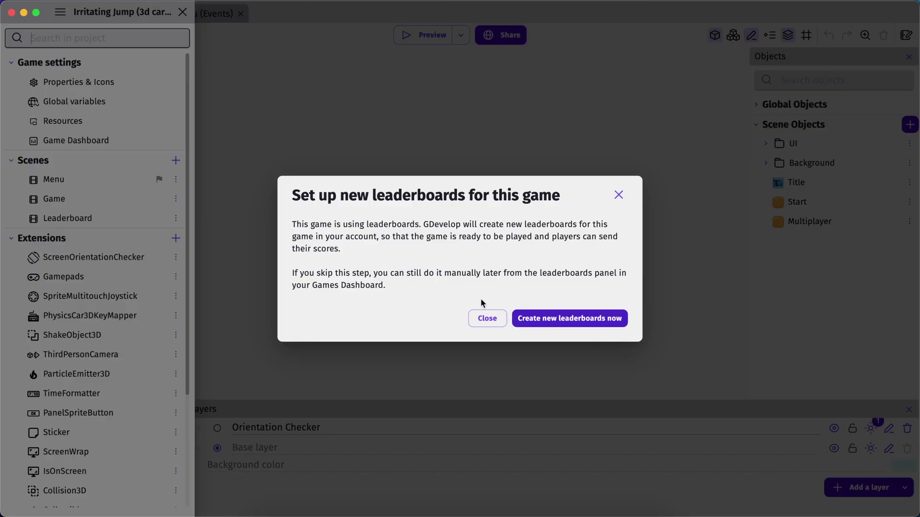
pyautogui.click(484, 317)
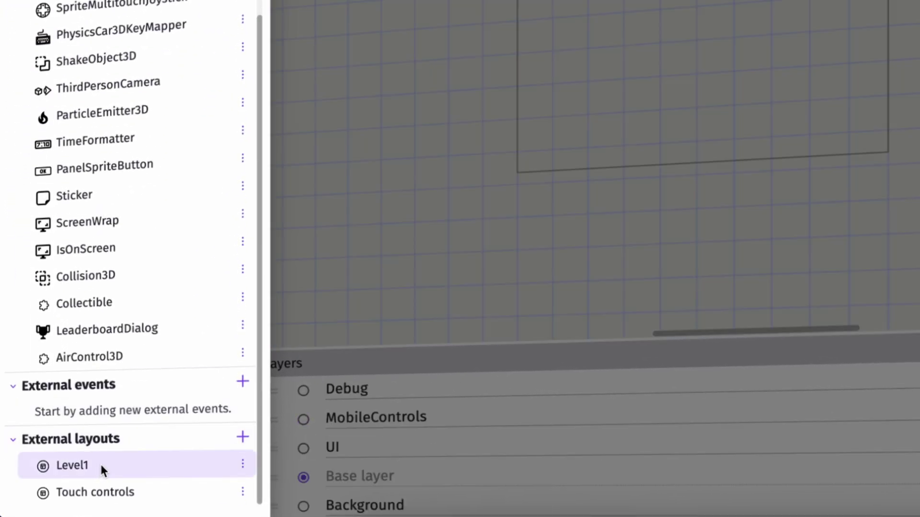
pyautogui.click(95, 464)
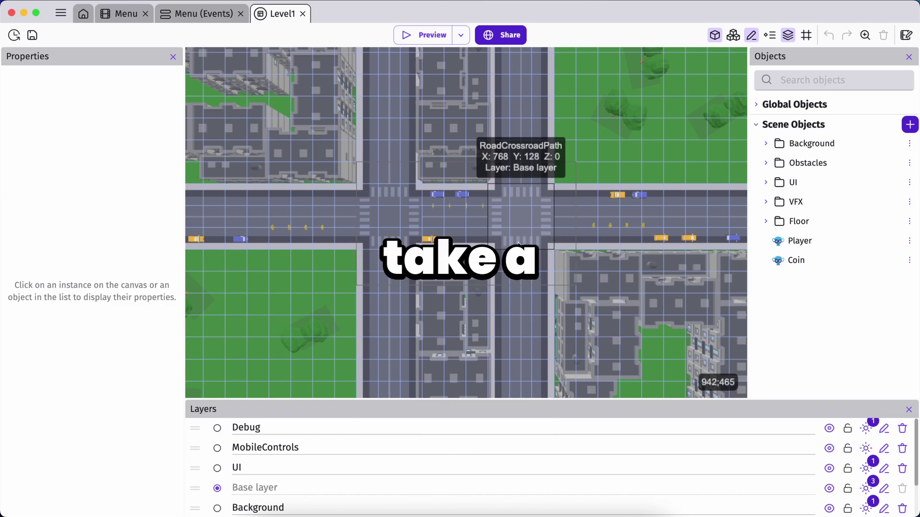
# - Open the Player object's editor to review its settings
pyautogui.doubleClick(799, 241)
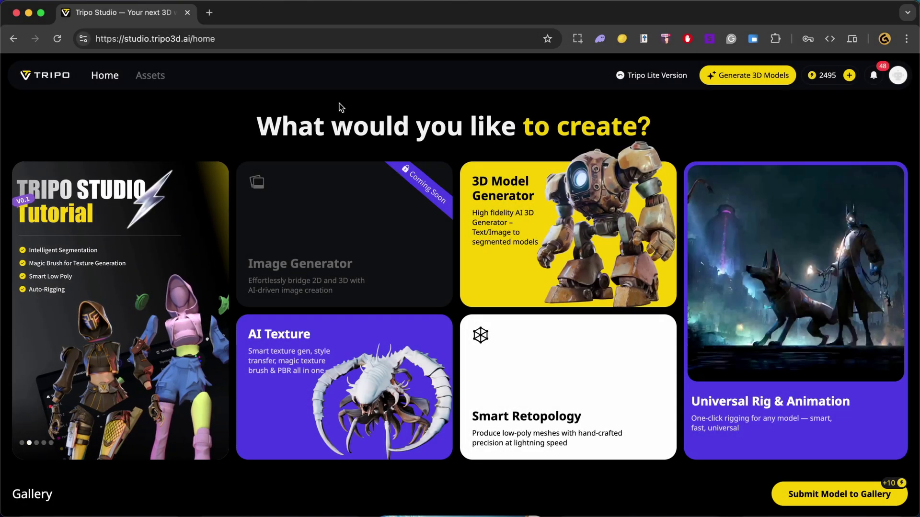
# - Open Tripo Studio's 3D generation workspace in One-Click mode with Image to 3D selected
pyautogui.click(733, 82)
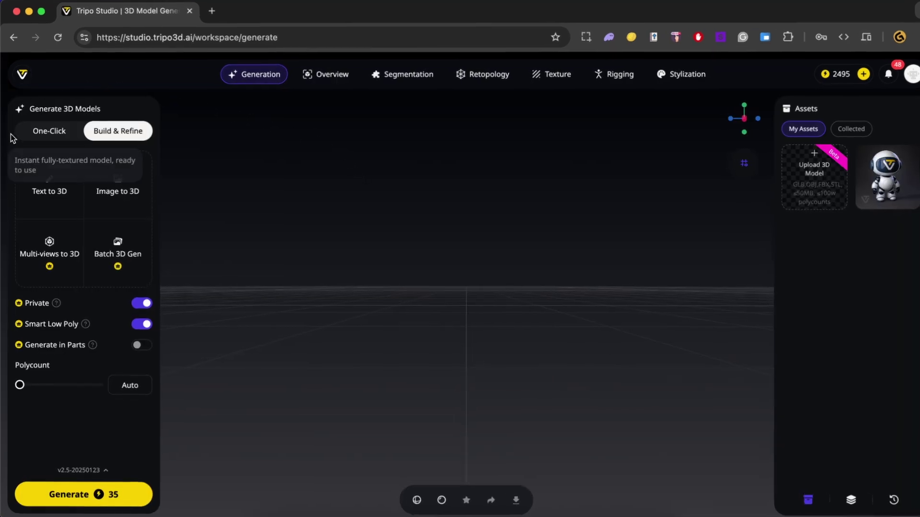
pyautogui.click(47, 132)
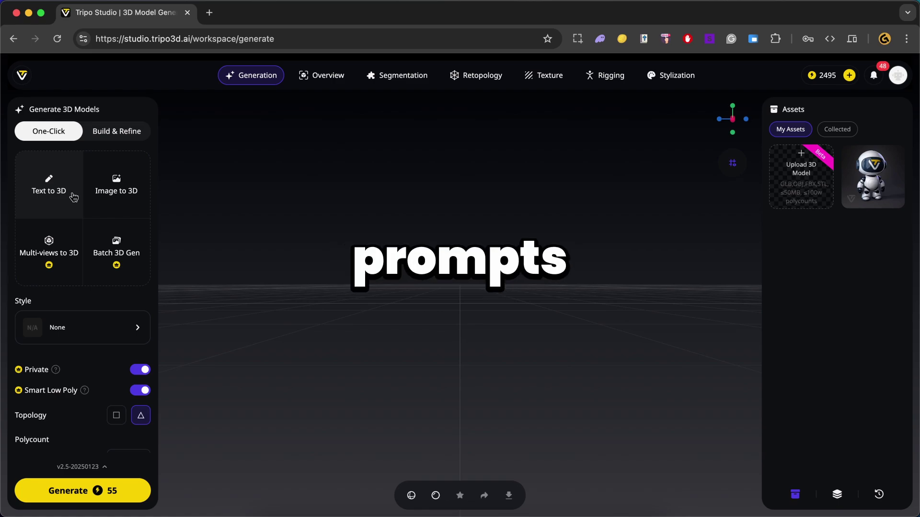
pyautogui.click(135, 203)
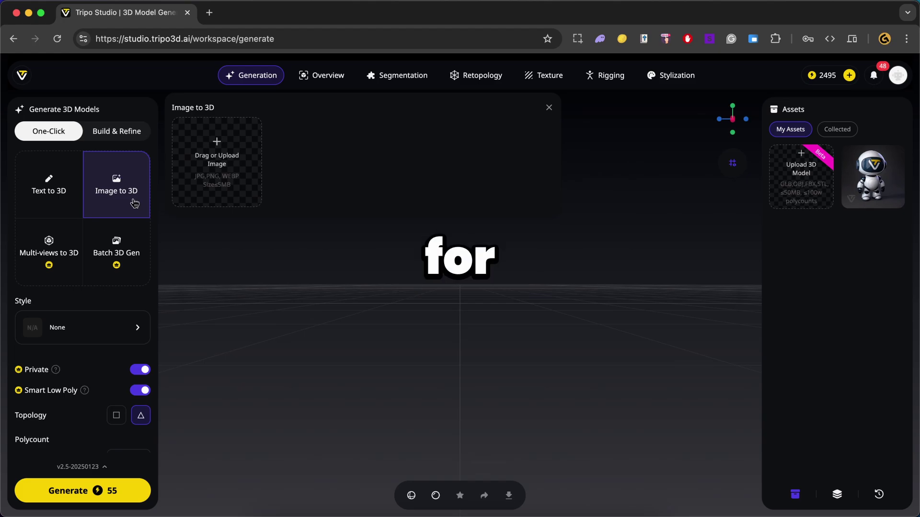
# - Enter the Text to 3D prompt 'low poly car' and have it creatively rewritten
pyautogui.click(40, 196)
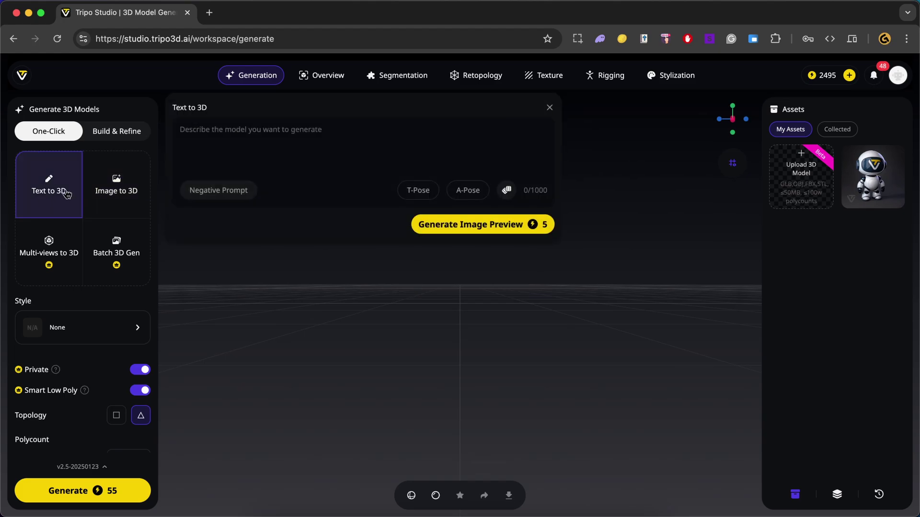
pyautogui.write('lo')
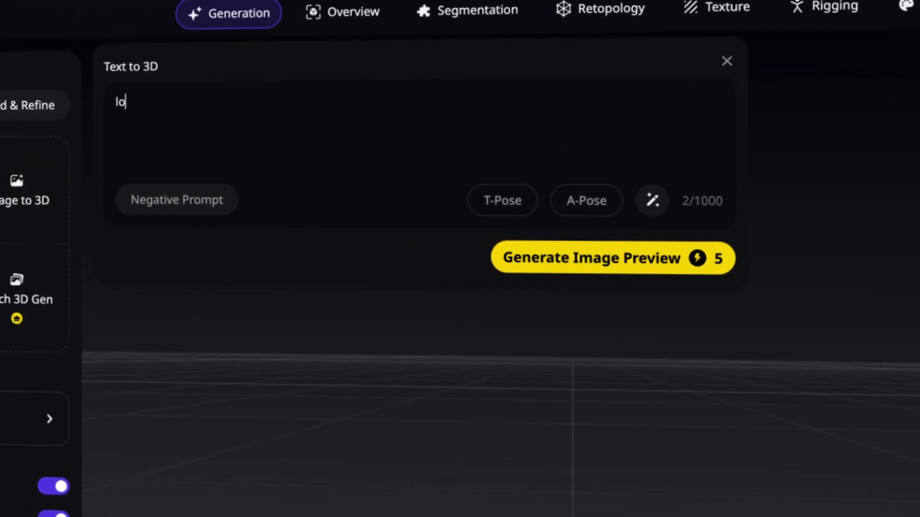
pyautogui.write('w poly car')
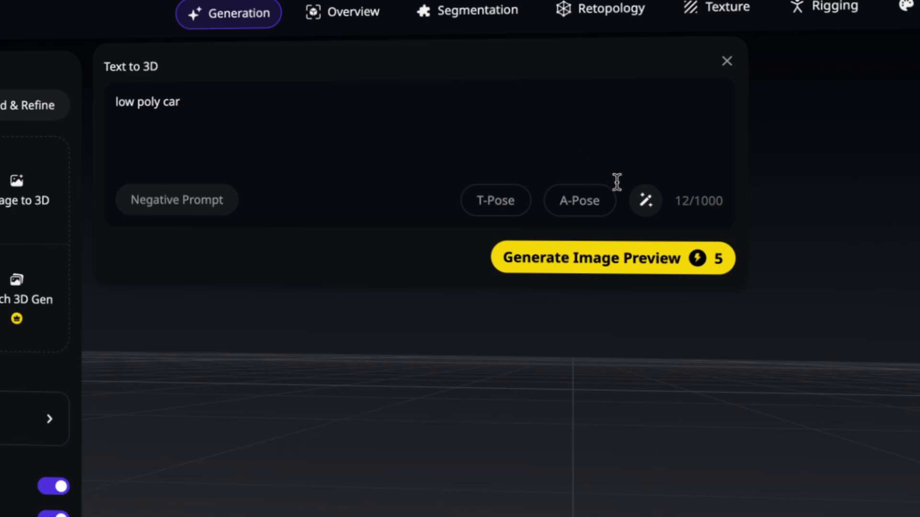
pyautogui.click(644, 202)
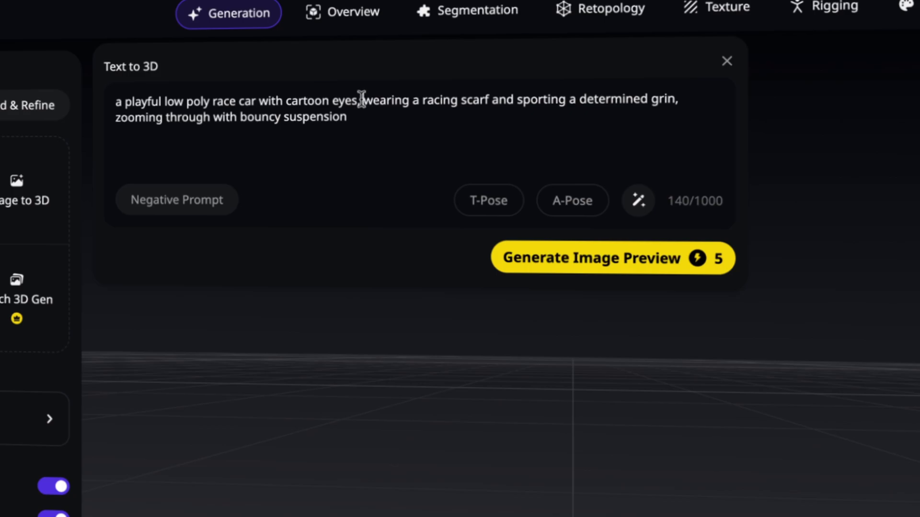
# - Trim the prompt to 'a playful low poly race car' and generate an image preview
pyautogui.moveTo(361, 100); pyautogui.dragTo(525, 150)
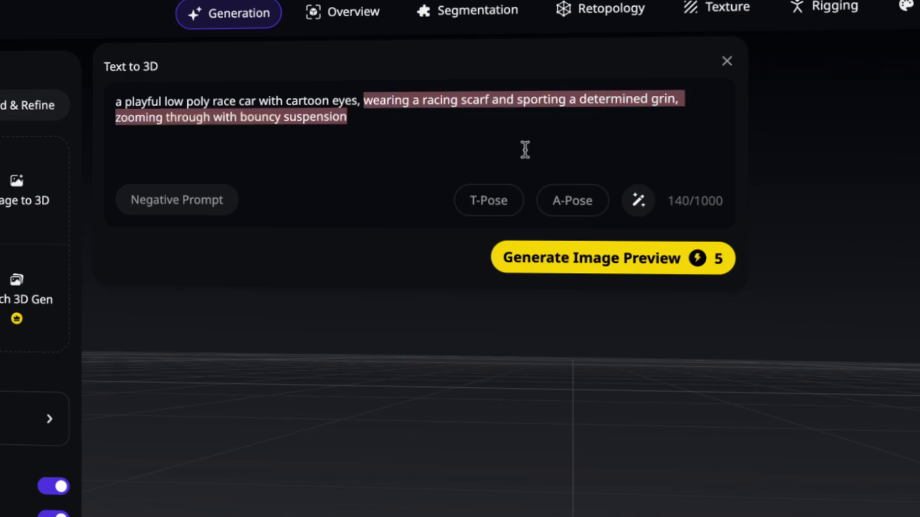
pyautogui.press('BackSpace')
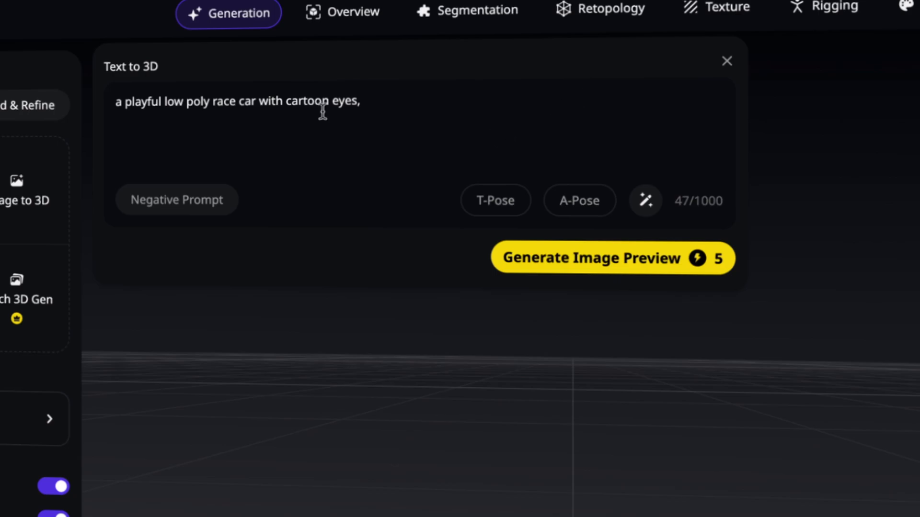
pyautogui.moveTo(366, 102); pyautogui.dragTo(263, 102)
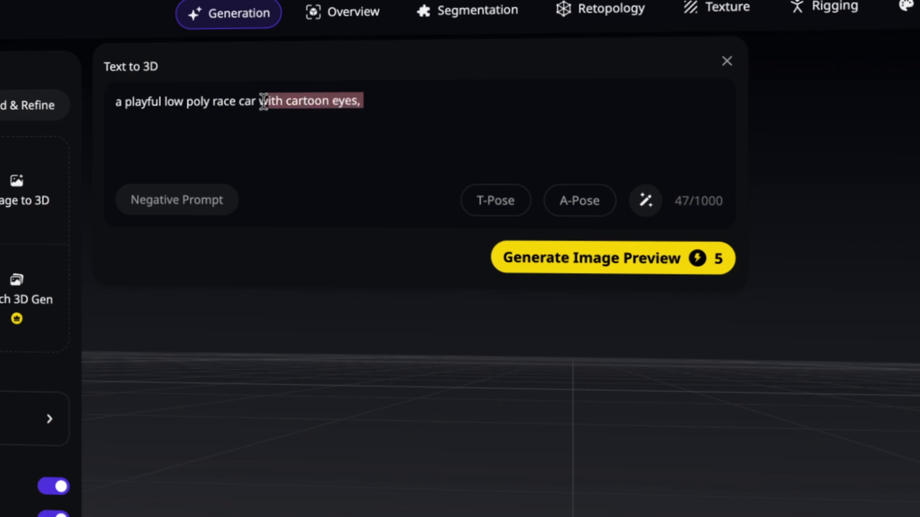
pyautogui.press('BackSpace')
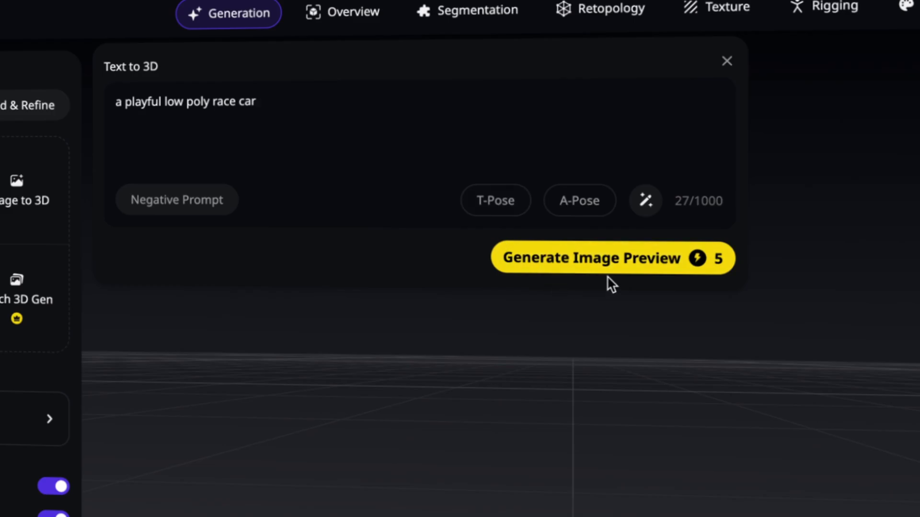
pyautogui.click(603, 259)
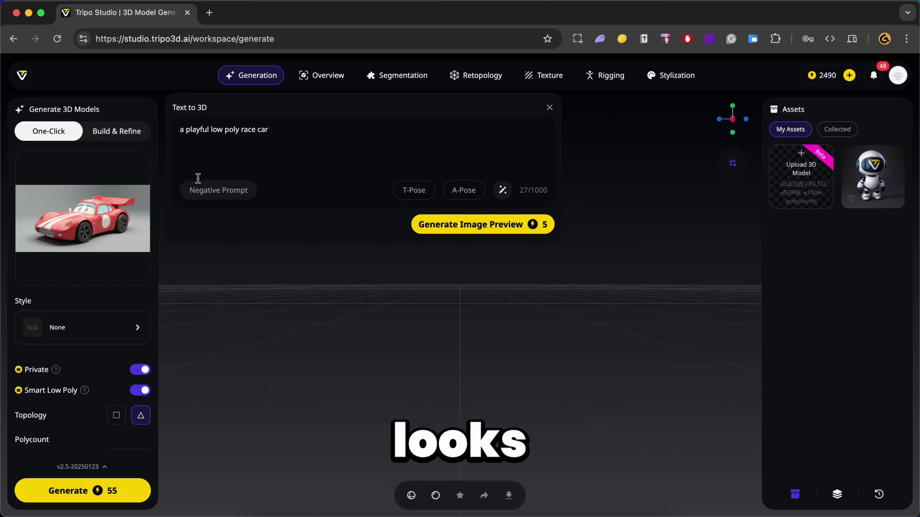
# - Close the prompt panel and review the Smart Low Poly, Auto polycount and HD Texture settings
pyautogui.click(66, 344)
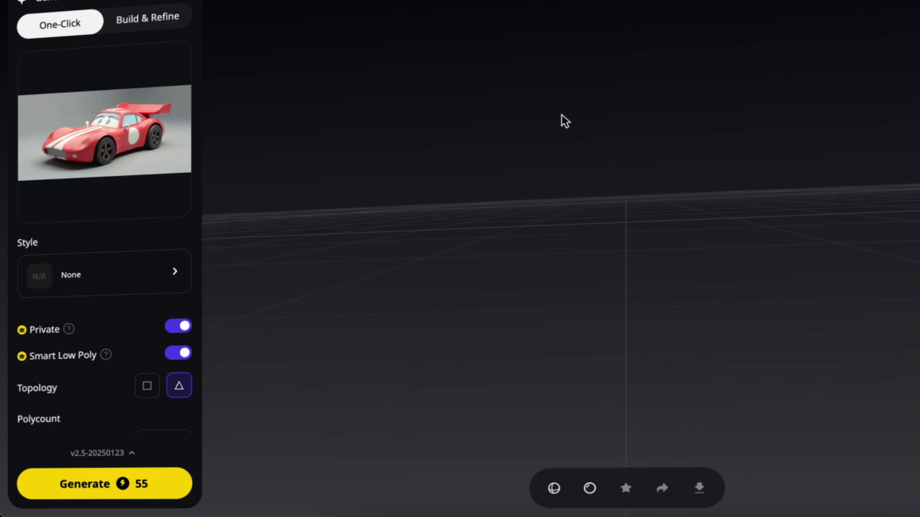
pyautogui.scroll(-1, 116, 344)
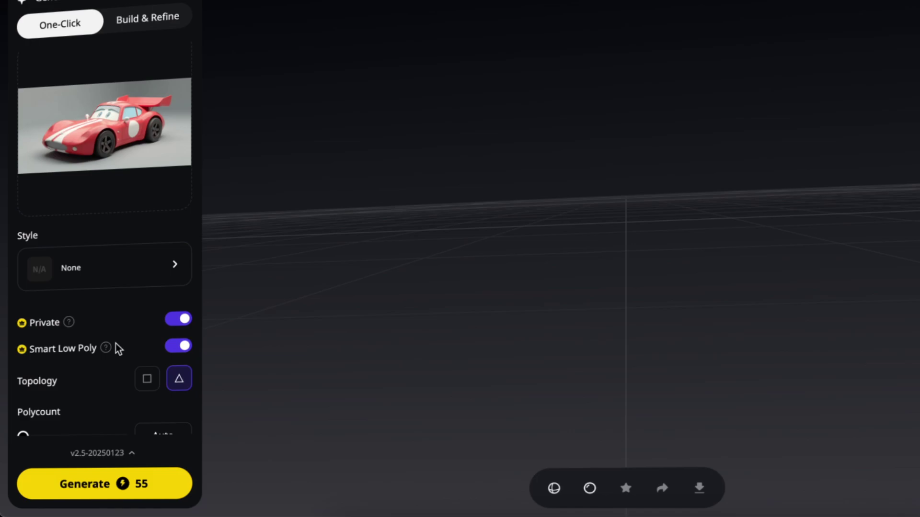
pyautogui.scroll(-1, 116, 344)
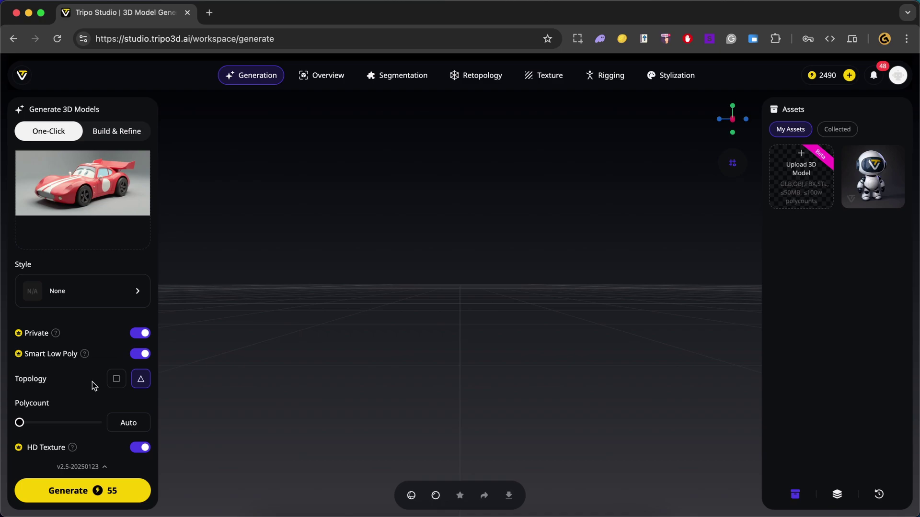
# - Generate the textured 3D red race car model with 4484 faces, then orbit around it
pyautogui.click(82, 490)
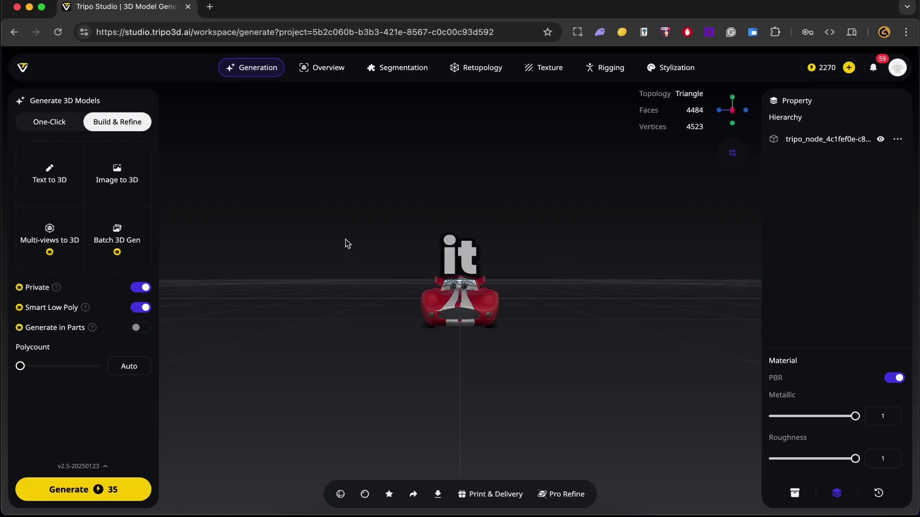
pyautogui.moveTo(378, 258)
pyautogui.mouseDown()
pyautogui.moveTo(451, 278)
pyautogui.moveTo(376, 263)
pyautogui.mouseUp()
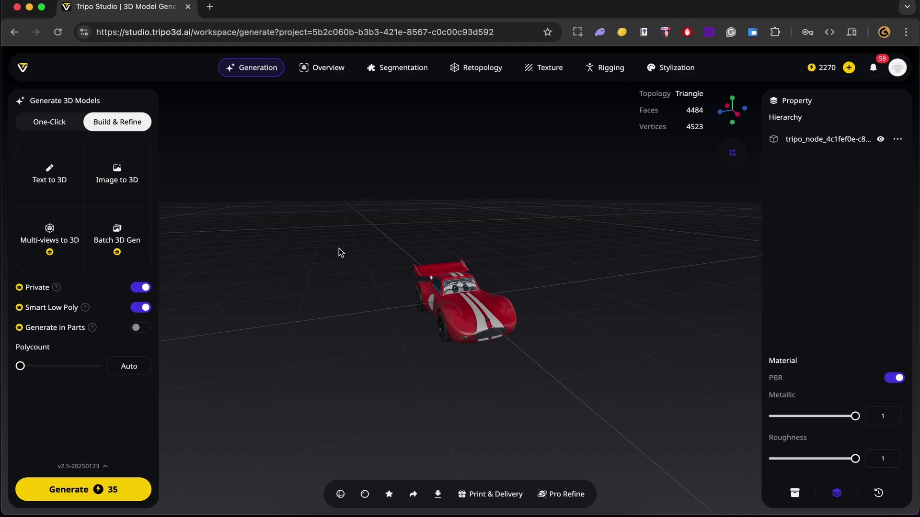
# - Generate an image preview from the prompt 'low poly coin with star in the middle'
pyautogui.click(60, 124)
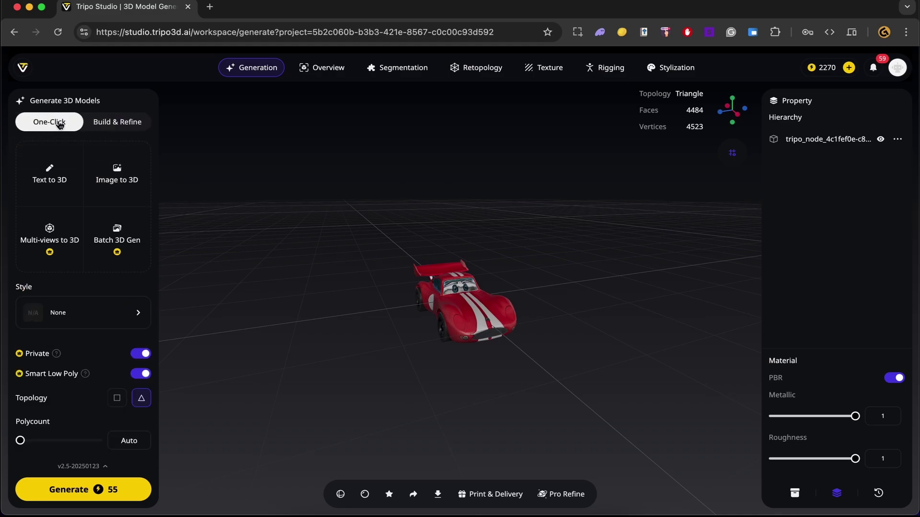
pyautogui.click(52, 165)
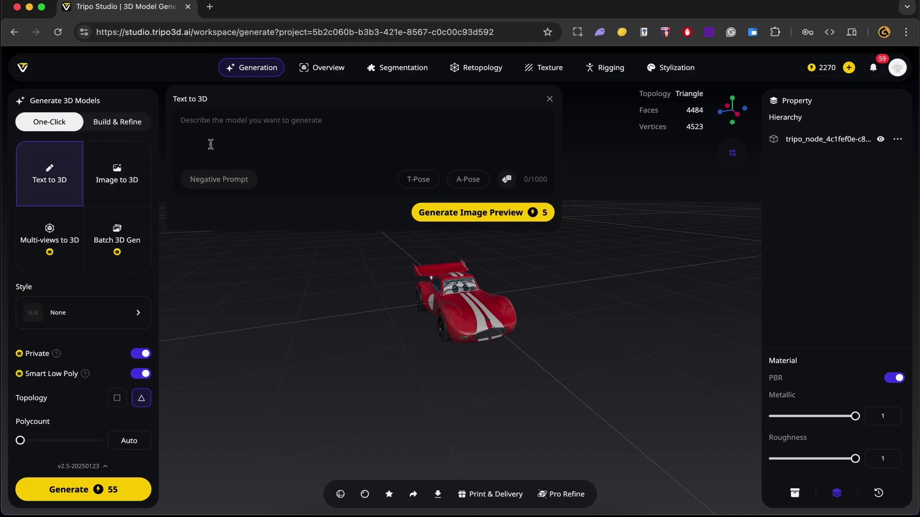
pyautogui.write('low poly coin with')
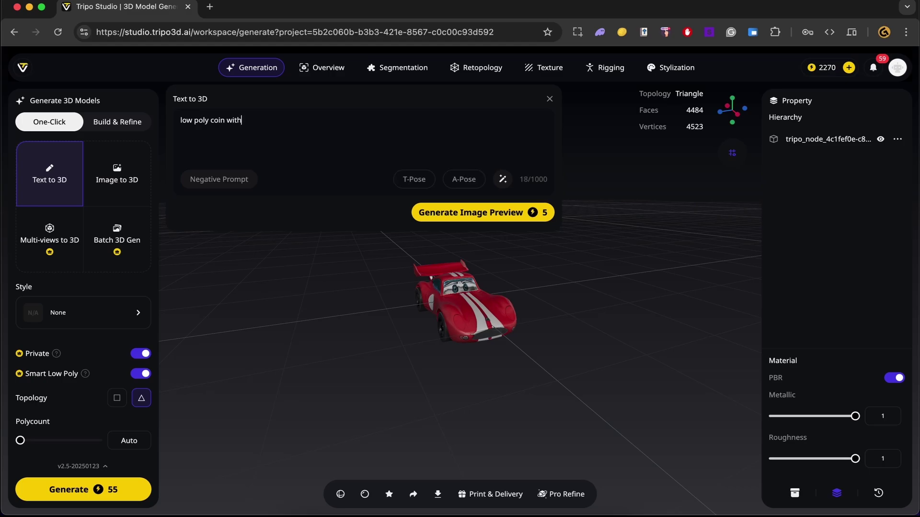
pyautogui.write(' star in the middle')
pyautogui.click(472, 212)
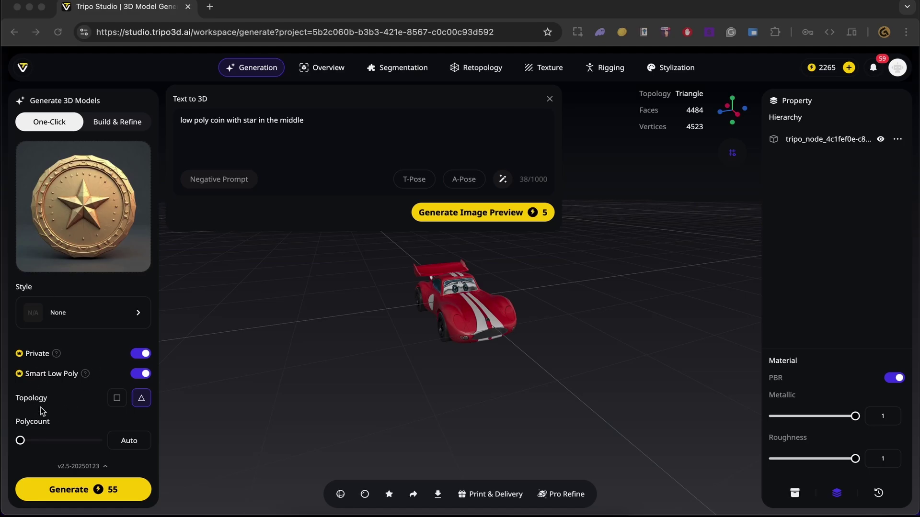
# - Generate the 3D star coin model, open it from the assets and orbit to inspect it
pyautogui.scroll(-1, 40, 407)
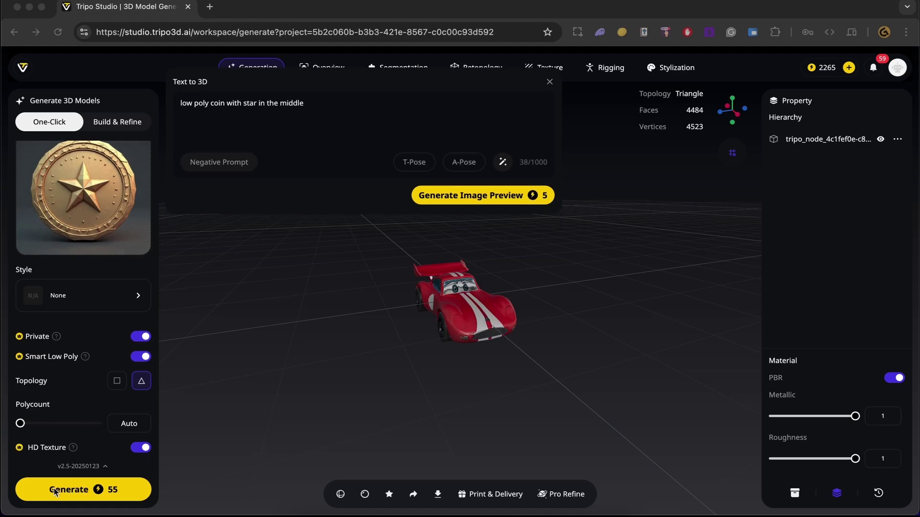
pyautogui.click(87, 490)
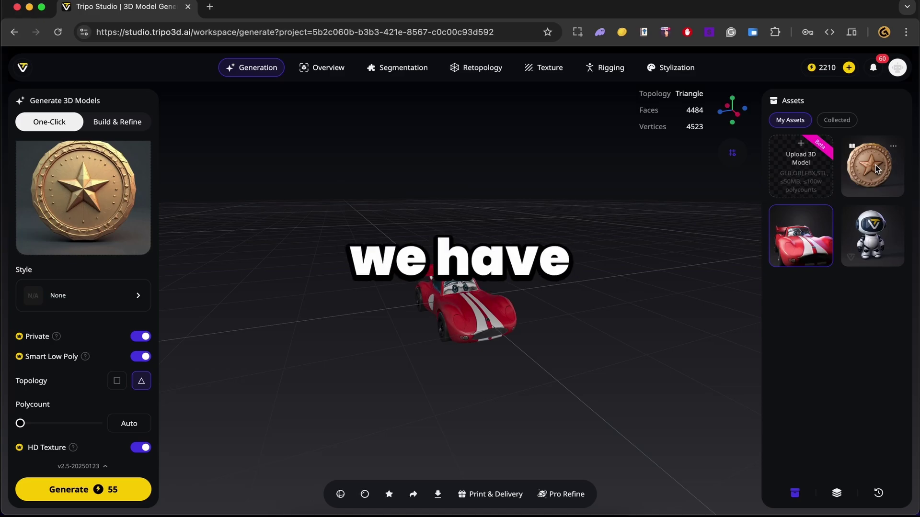
pyautogui.click(875, 165)
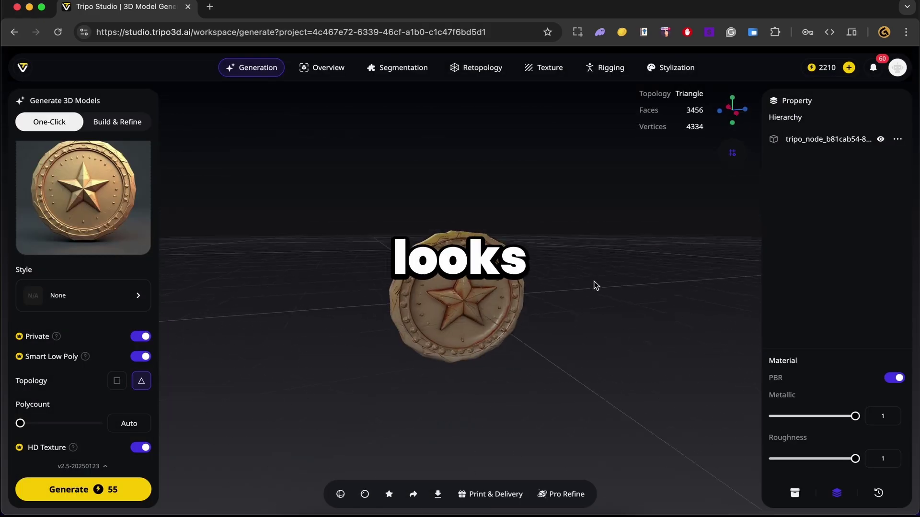
pyautogui.moveTo(595, 283); pyautogui.dragTo(386, 309)
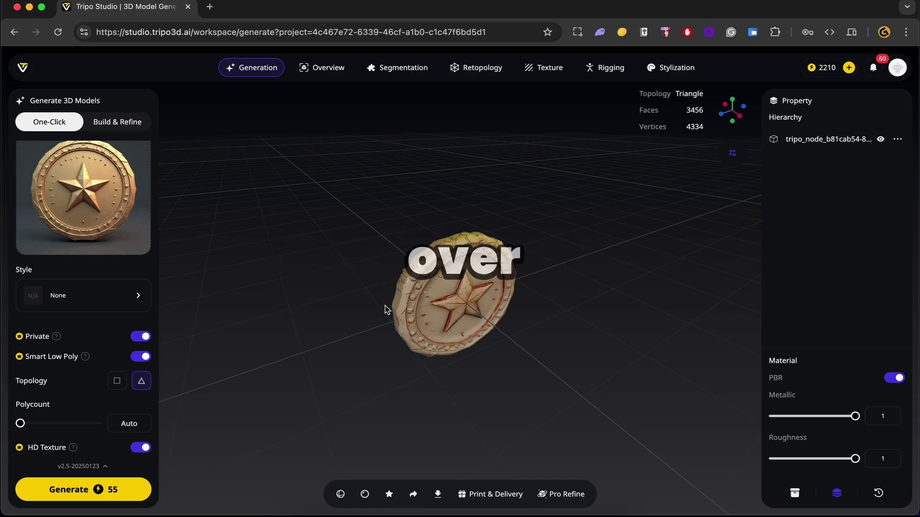
# - View the coin model's Overview, select its tripo_node, and test the PBR toggle and Metallic slider
pyautogui.click(316, 71)
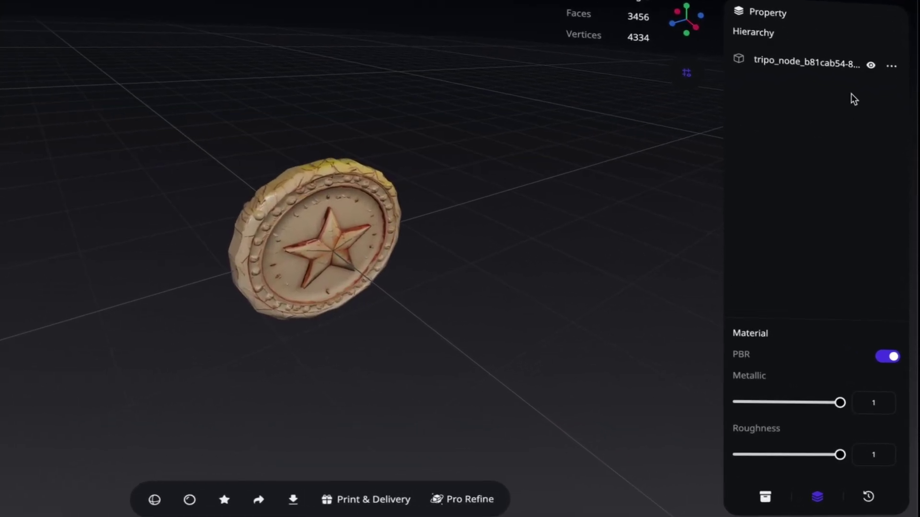
pyautogui.click(779, 68)
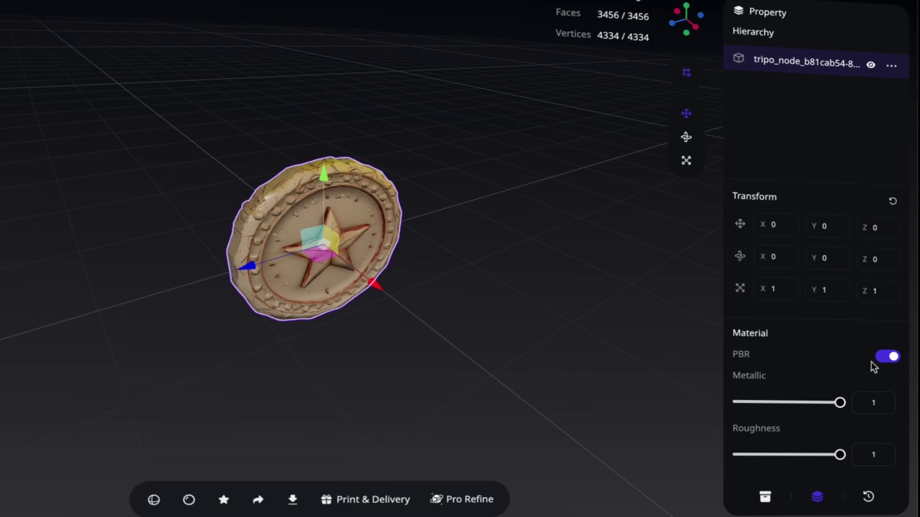
pyautogui.click(885, 358)
pyautogui.click(885, 357)
pyautogui.moveTo(839, 403)
pyautogui.mouseDown()
pyautogui.moveTo(712, 405)
pyautogui.moveTo(843, 404)
pyautogui.mouseUp()
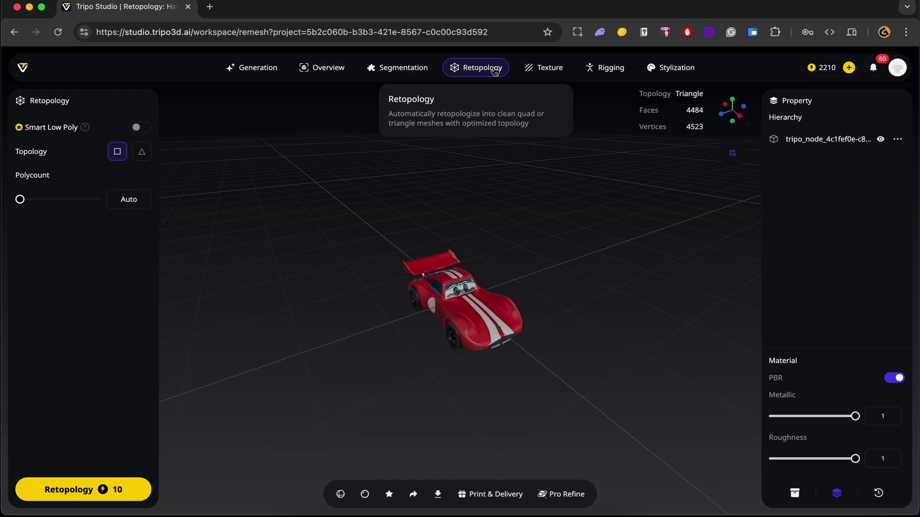
# - Load the star coin from Assets and retopologize it with Smart Low Poly to 2227 quad faces
pyautogui.click(795, 496)
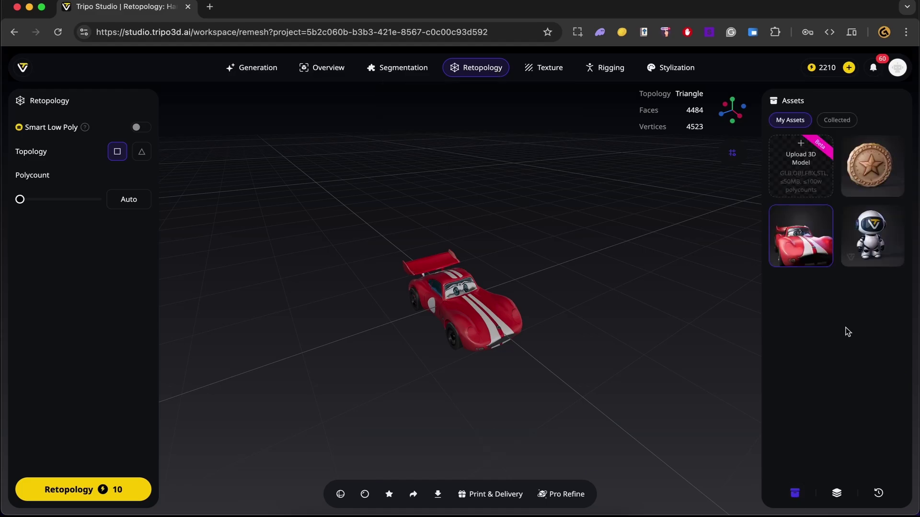
pyautogui.click(875, 186)
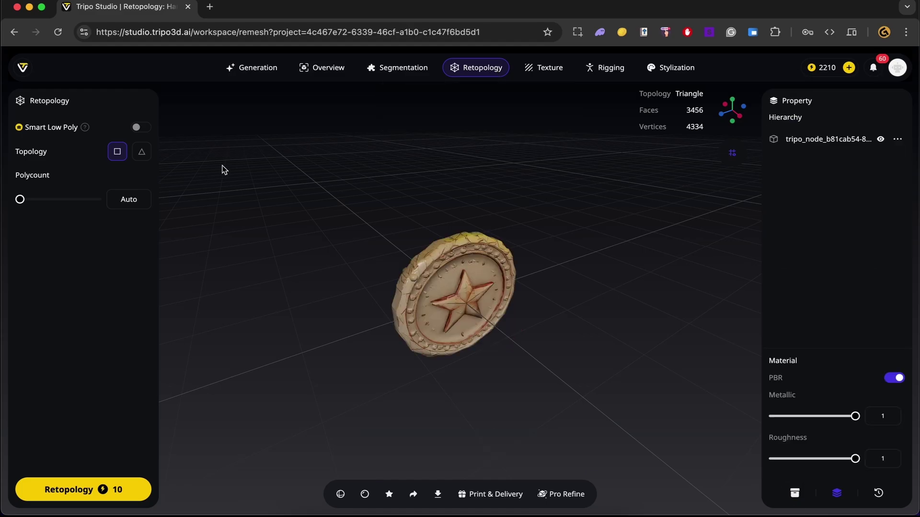
pyautogui.click(143, 127)
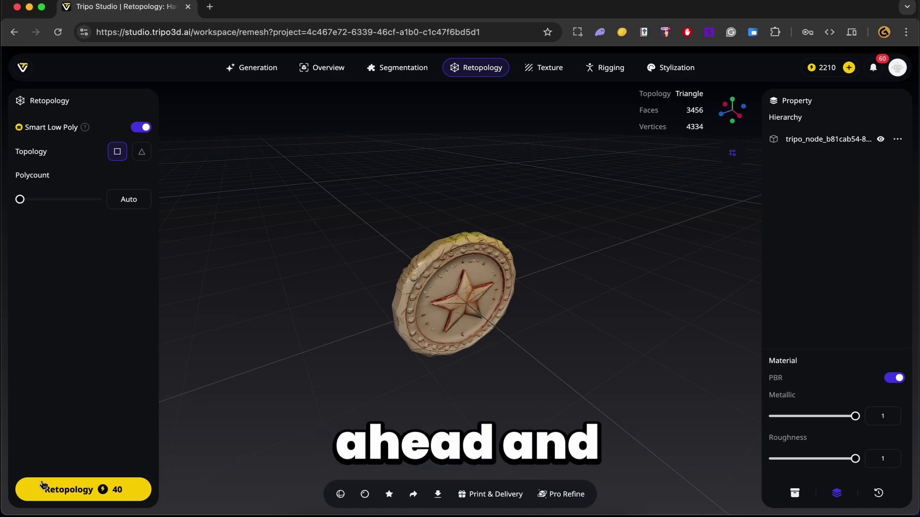
pyautogui.click(72, 489)
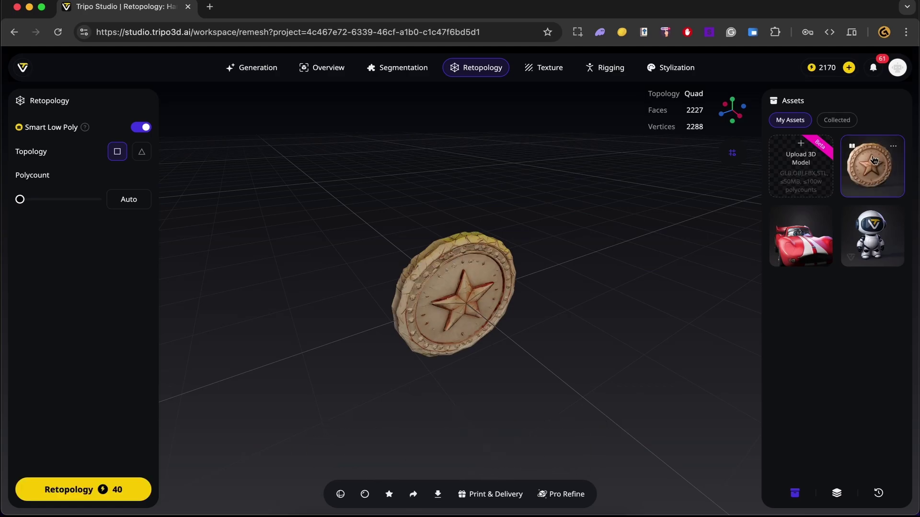
pyautogui.moveTo(353, 345); pyautogui.dragTo(404, 319)
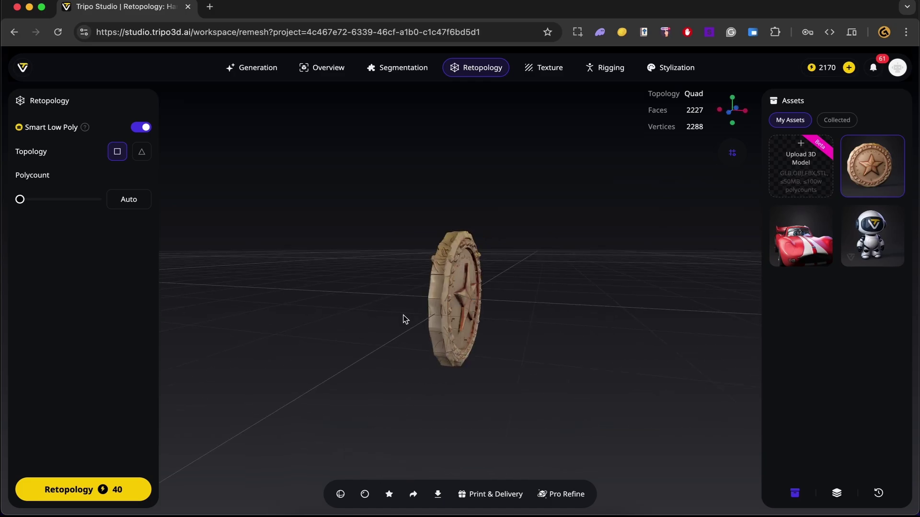
# - Retexture the low-poly coin in Image mode using the Classic style reference
pyautogui.click(545, 68)
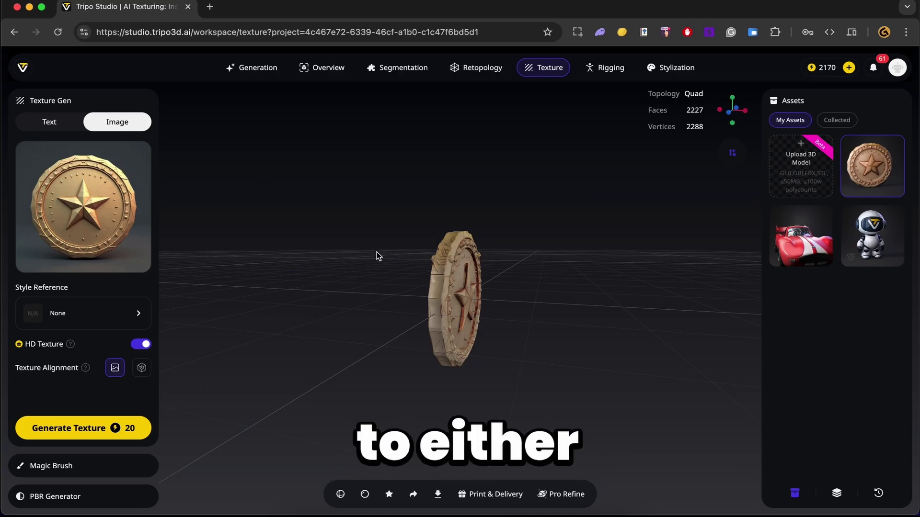
pyautogui.click(50, 122)
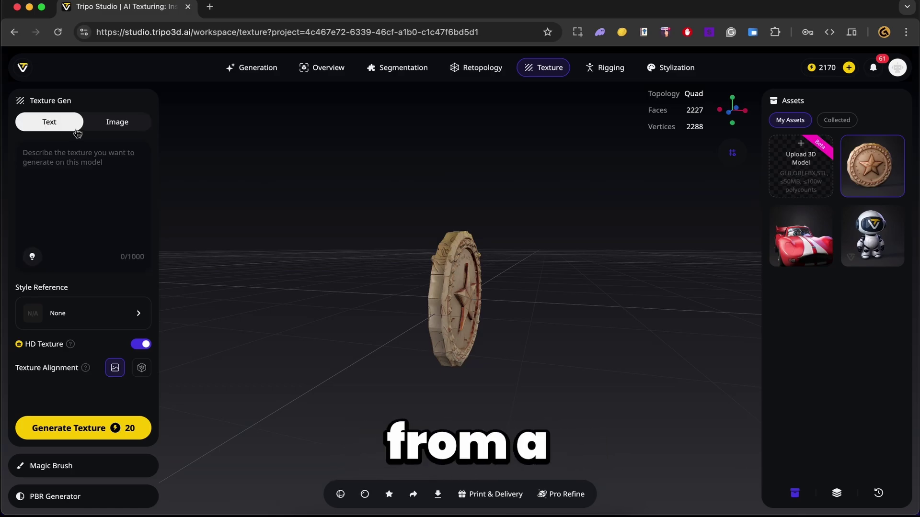
pyautogui.click(96, 121)
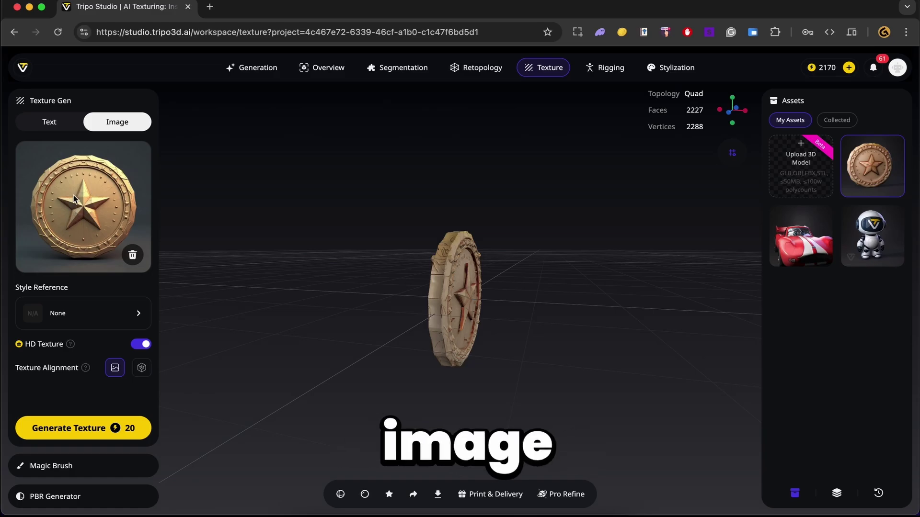
pyautogui.click(65, 315)
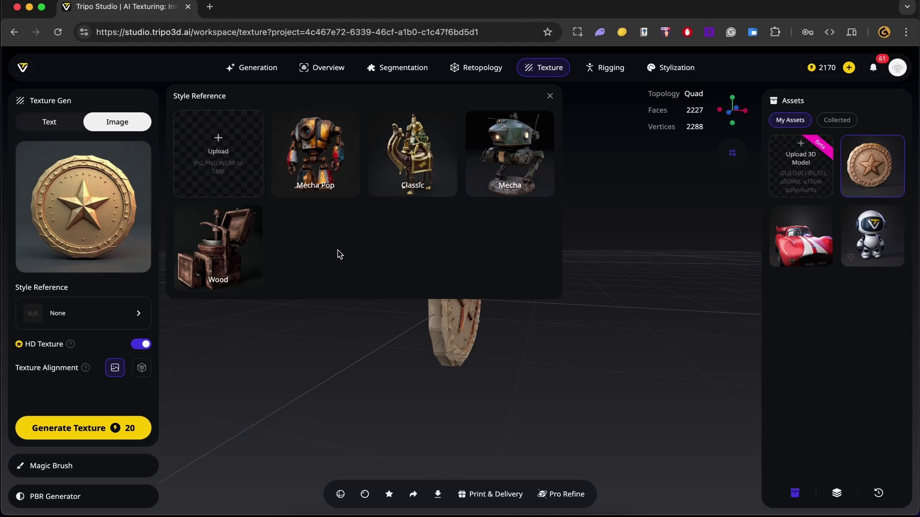
pyautogui.click(403, 163)
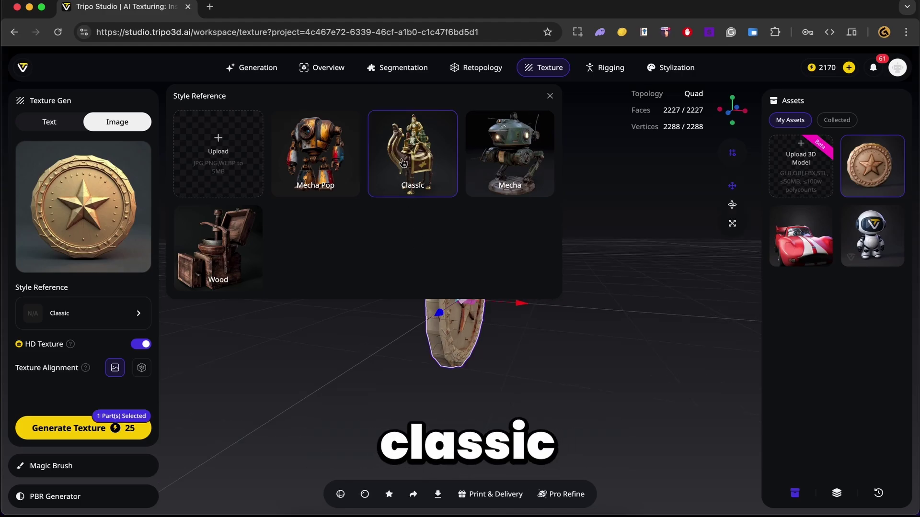
pyautogui.click(81, 315)
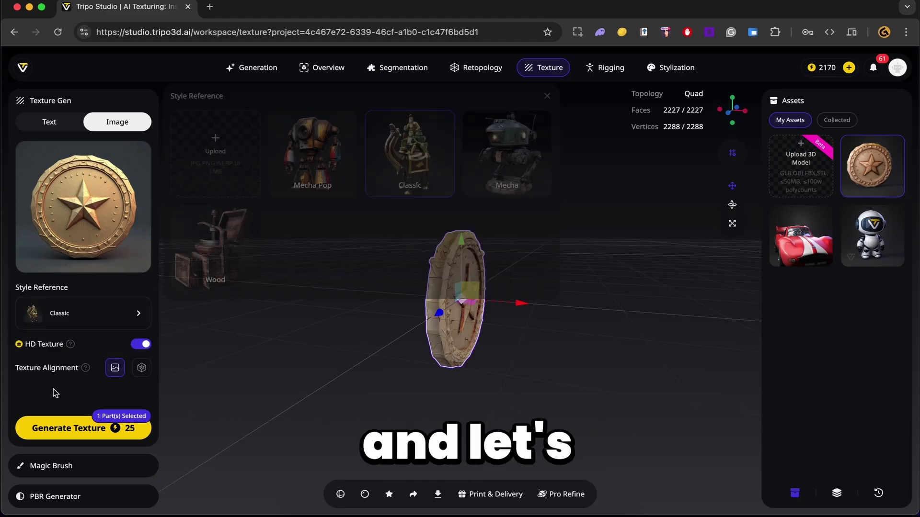
pyautogui.click(81, 438)
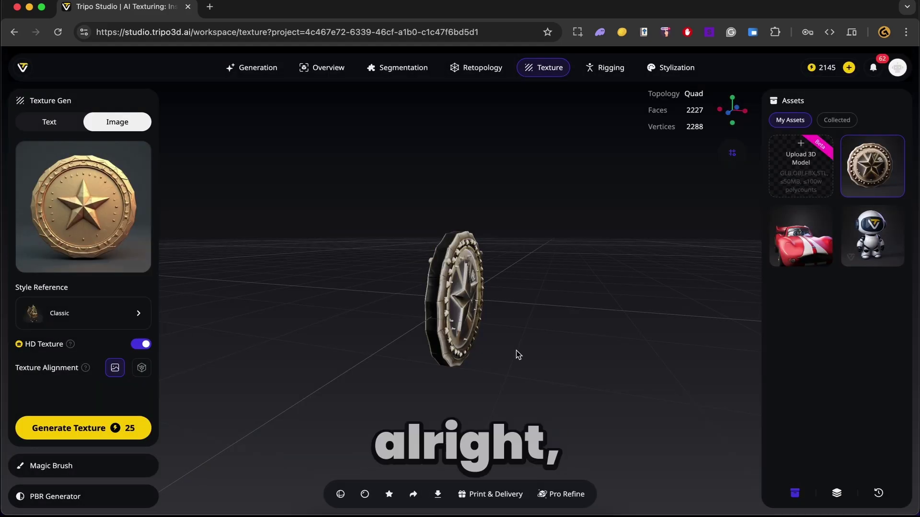
pyautogui.moveTo(516, 354); pyautogui.dragTo(448, 376)
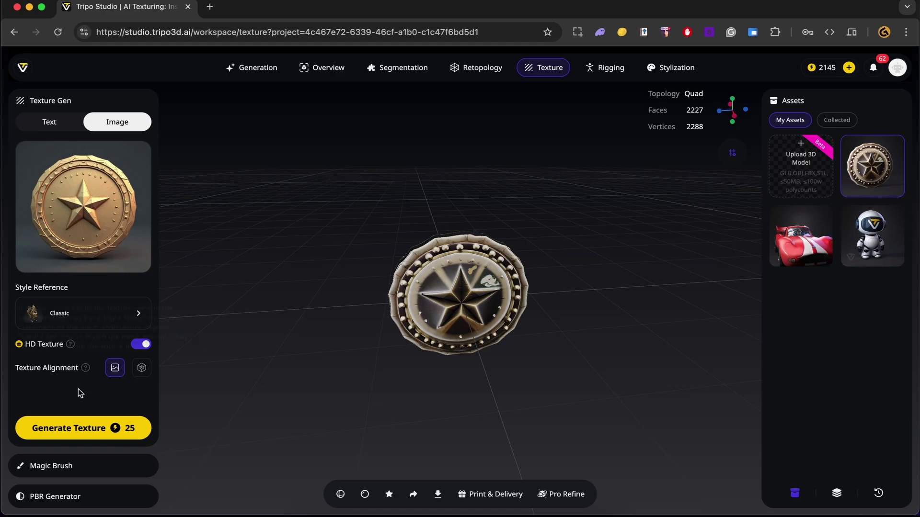
# - Paint the 'low poly coin with star in the middle' Magic Brush preview on with a size-100 brush, and save
pyautogui.click(72, 467)
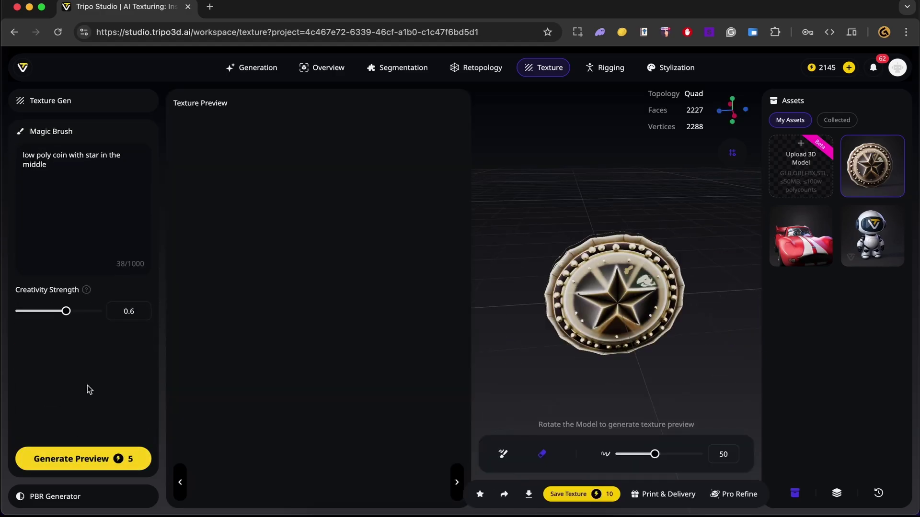
pyautogui.click(61, 461)
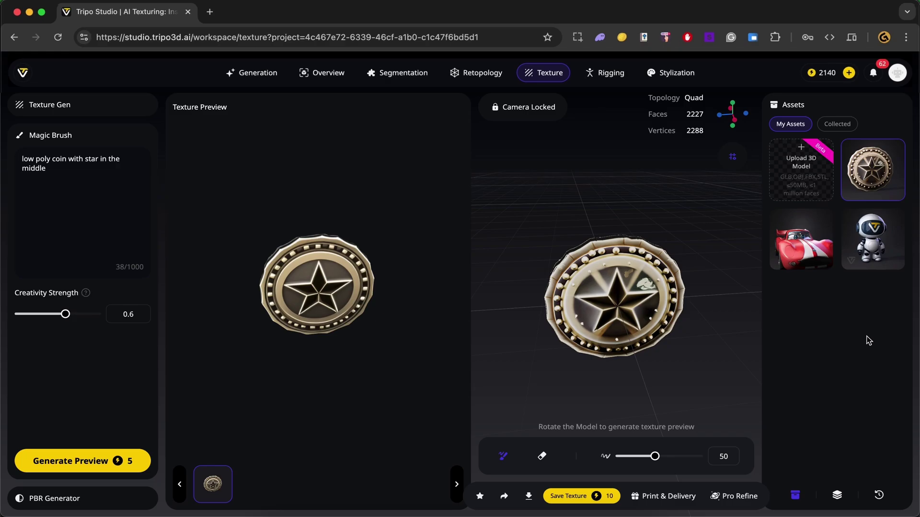
pyautogui.click(503, 457)
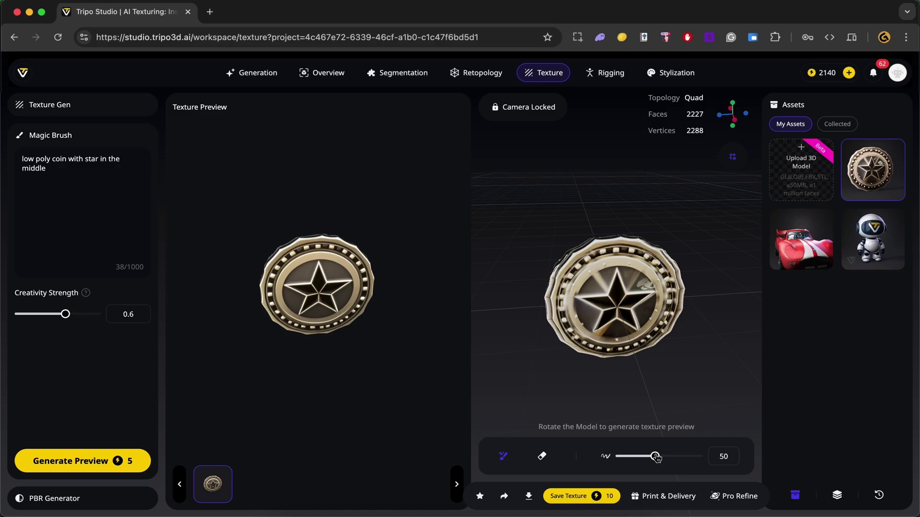
pyautogui.moveTo(654, 457); pyautogui.dragTo(700, 456)
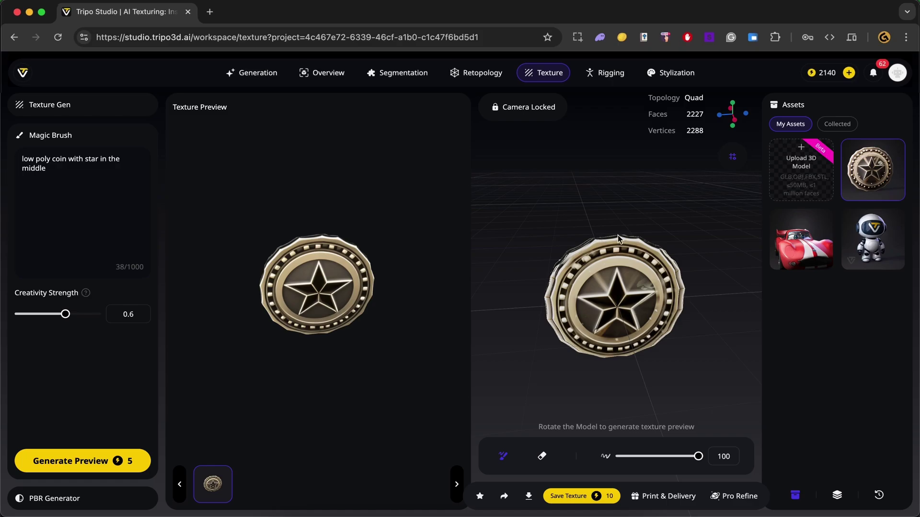
pyautogui.click(575, 497)
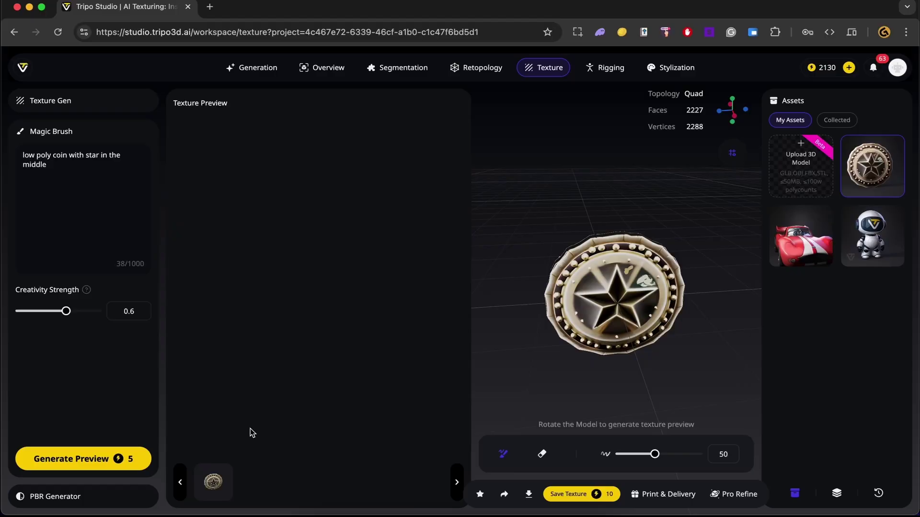
# - Export the coin as a GLB file named coin
pyautogui.click(113, 498)
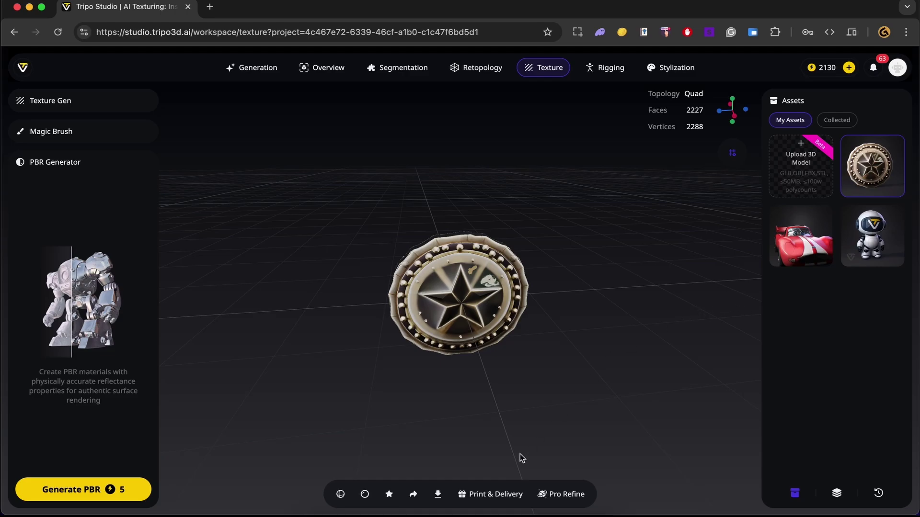
pyautogui.click(438, 496)
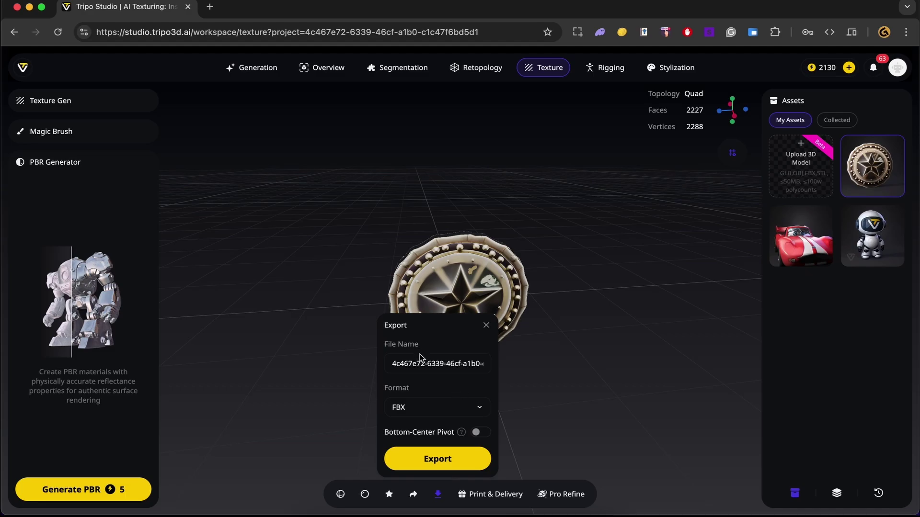
pyautogui.click(416, 411)
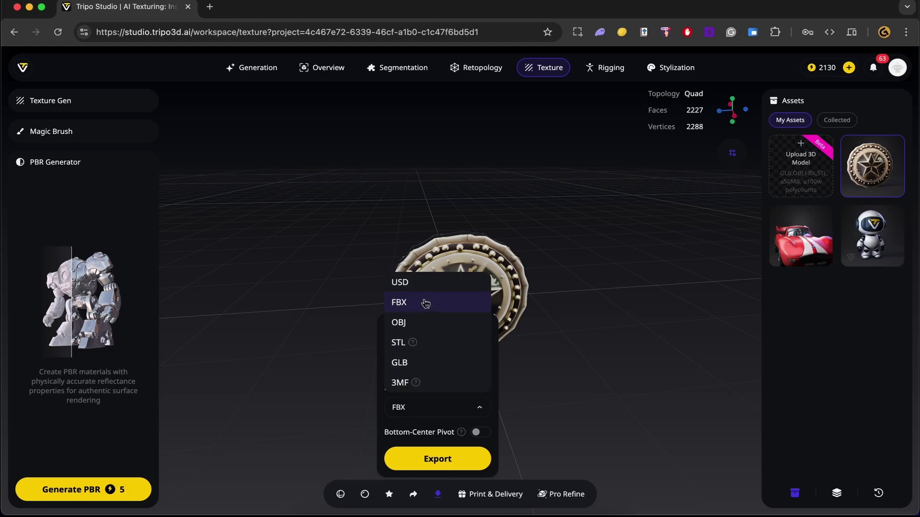
pyautogui.click(431, 362)
pyautogui.click(433, 460)
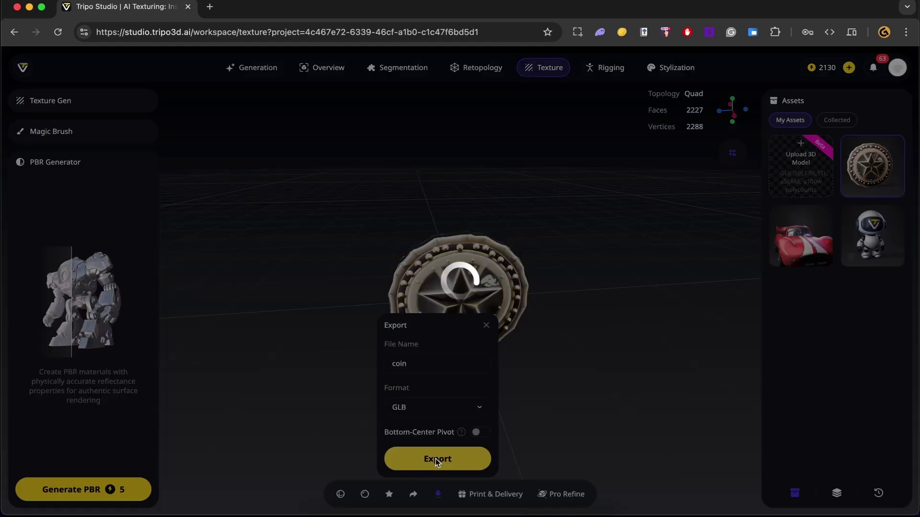
# - Export the red car model as a GLB file named car
pyautogui.click(802, 245)
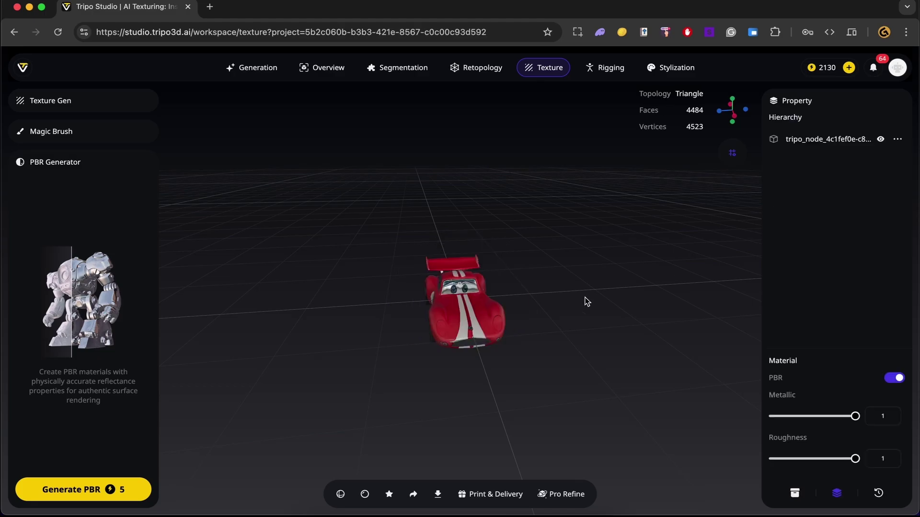
pyautogui.click(437, 494)
pyautogui.press('super+a')
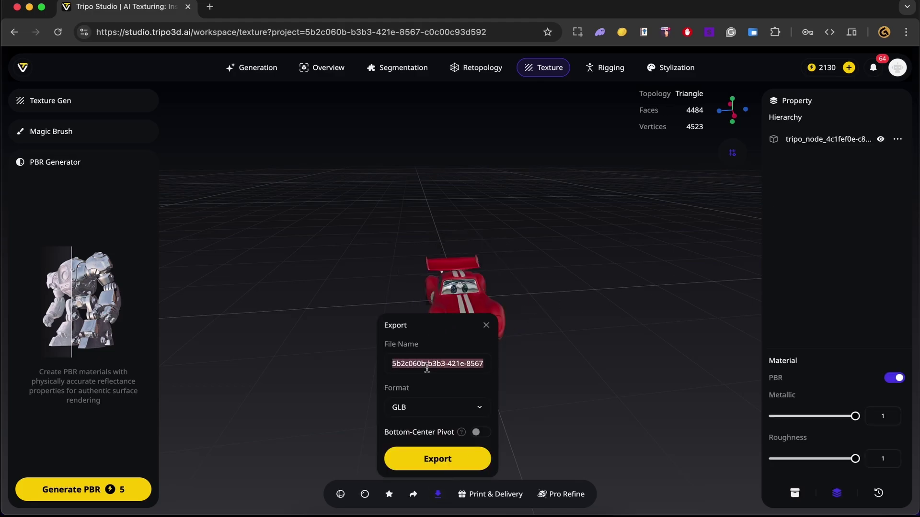
pyautogui.write('car')
pyautogui.click(438, 460)
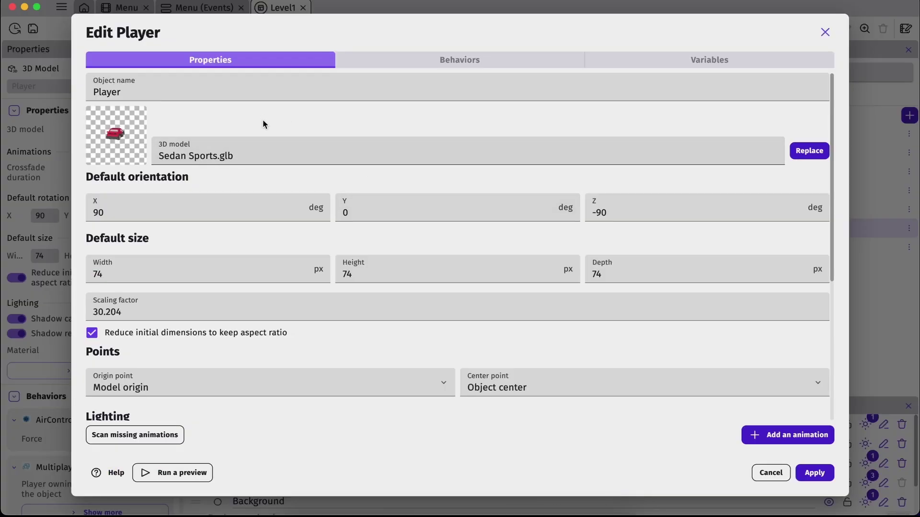
# - Replace the Player's model with assets/carTripo.glb and set its Z orientation to 0
pyautogui.click(780, 144)
pyautogui.click(636, 177)
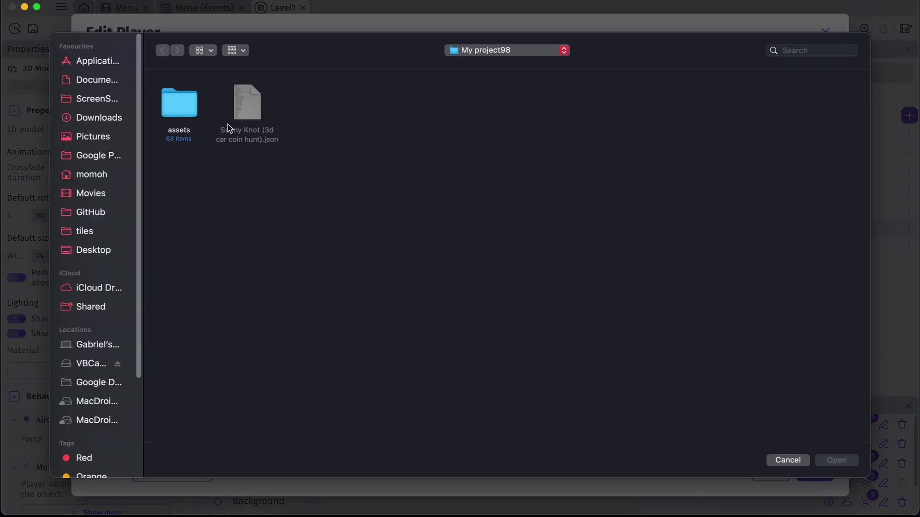
pyautogui.doubleClick(175, 104)
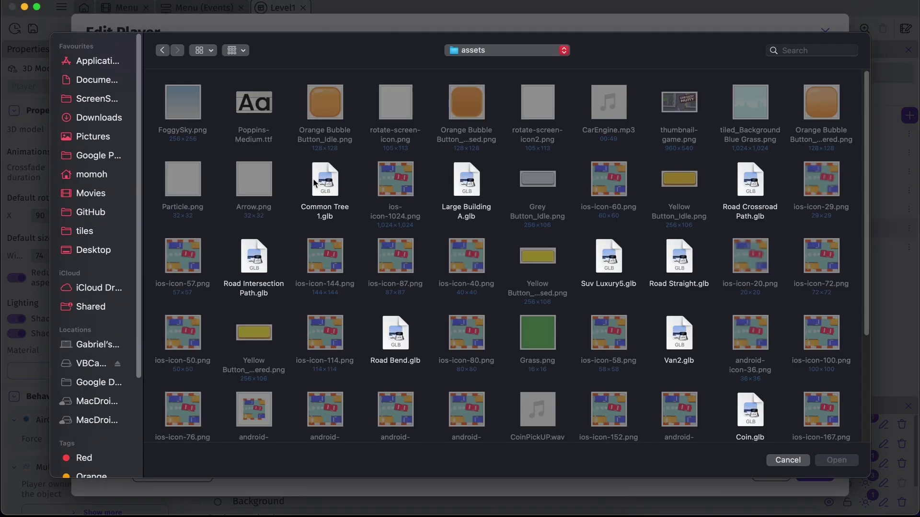
pyautogui.scroll(-5, 602, 327)
pyautogui.click(329, 390)
pyautogui.click(836, 459)
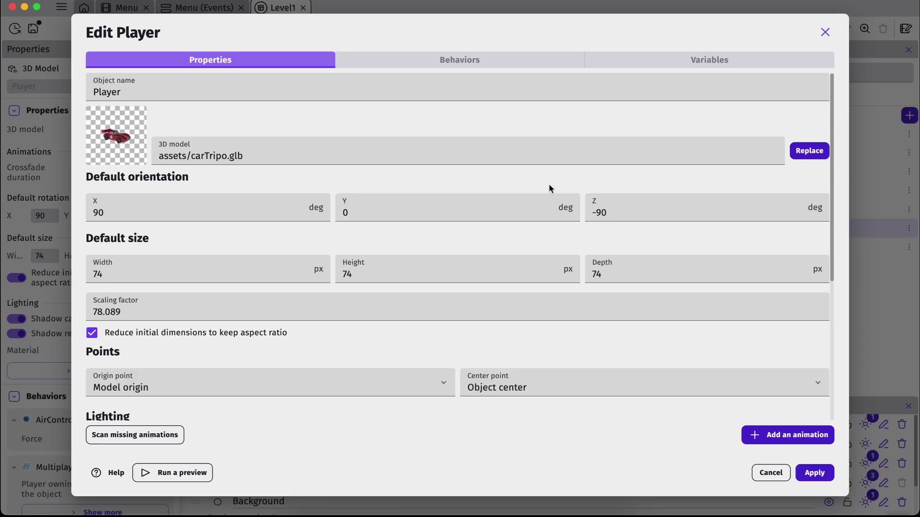
pyautogui.click(620, 213)
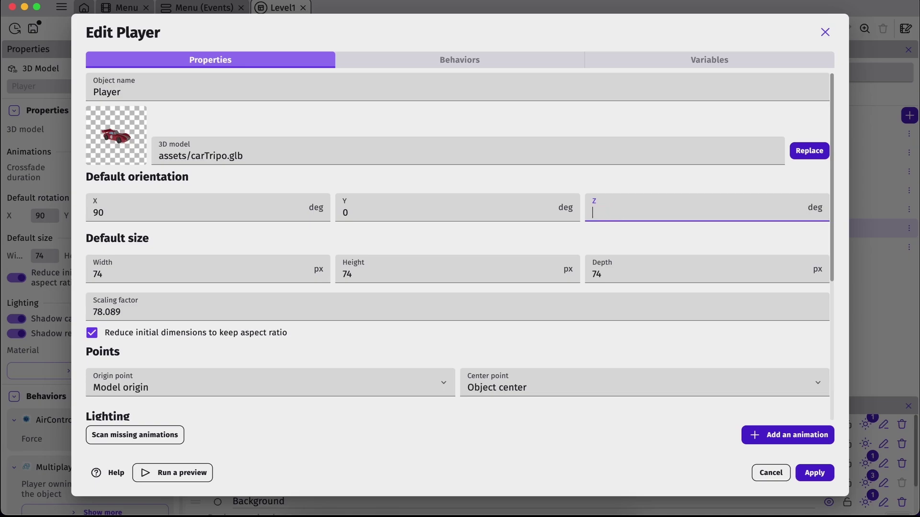
pyautogui.click(815, 472)
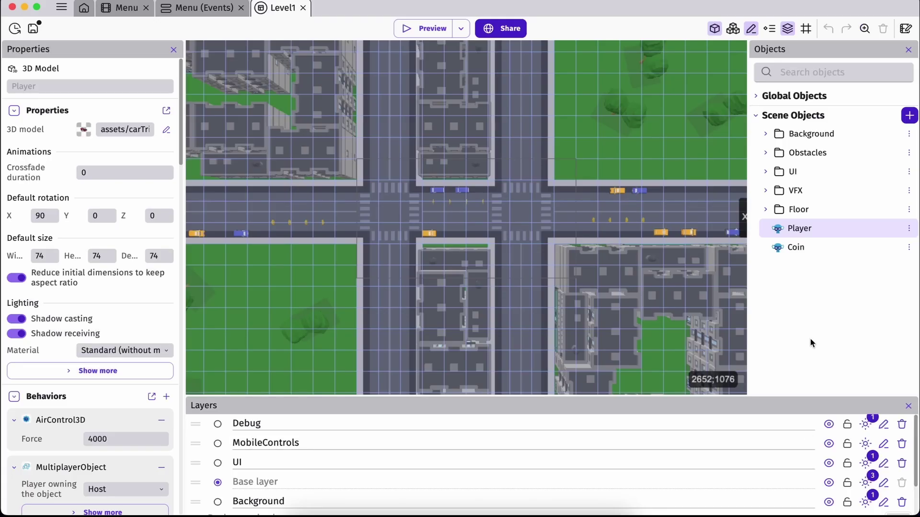
# - Swap the Coin object's model for coinTripo.glb and set its Y orientation to 90
pyautogui.doubleClick(797, 248)
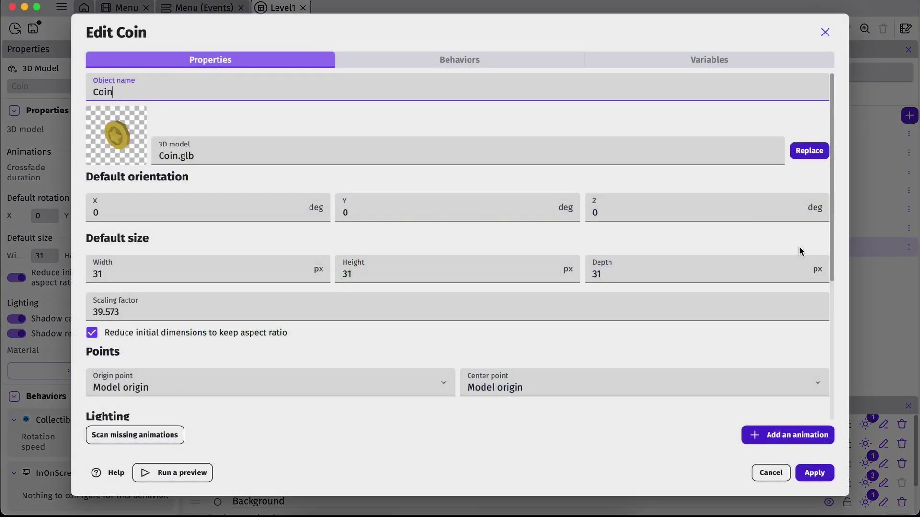
pyautogui.click(808, 153)
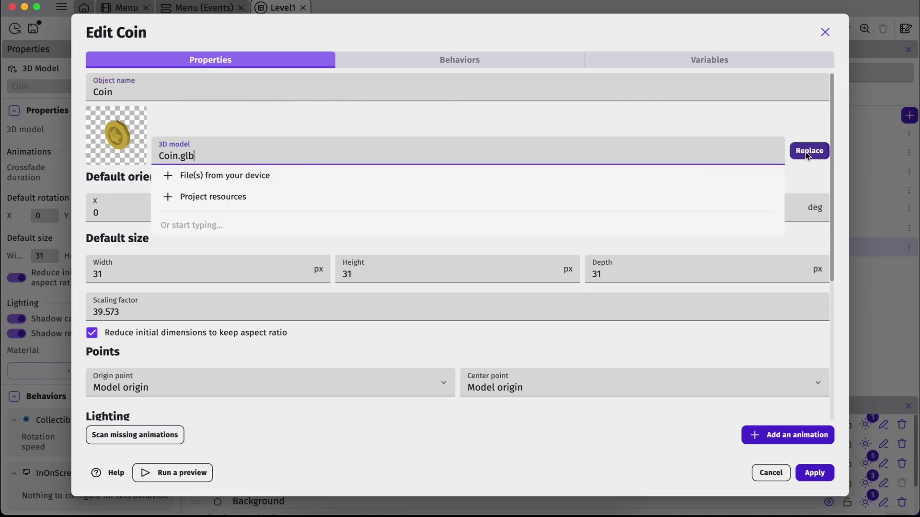
pyautogui.click(338, 174)
pyautogui.scroll(-5, 384, 241)
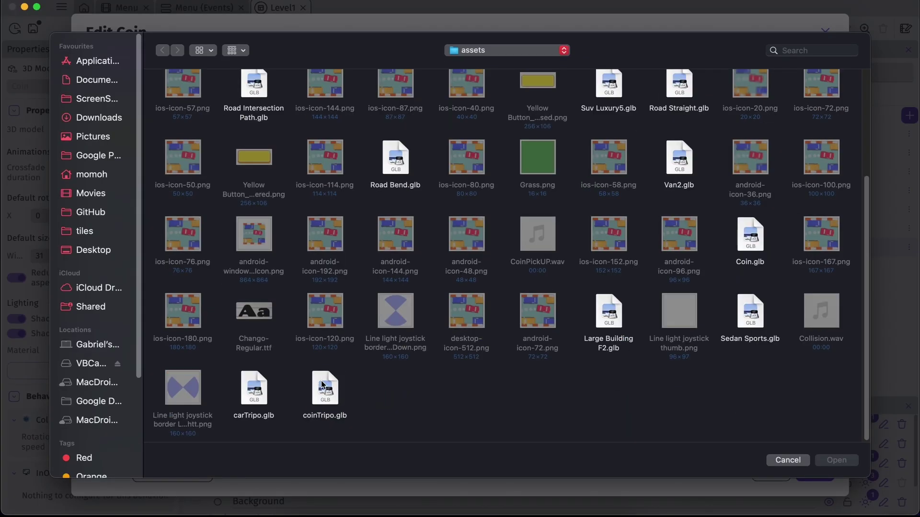
pyautogui.doubleClick(321, 382)
pyautogui.click(375, 214)
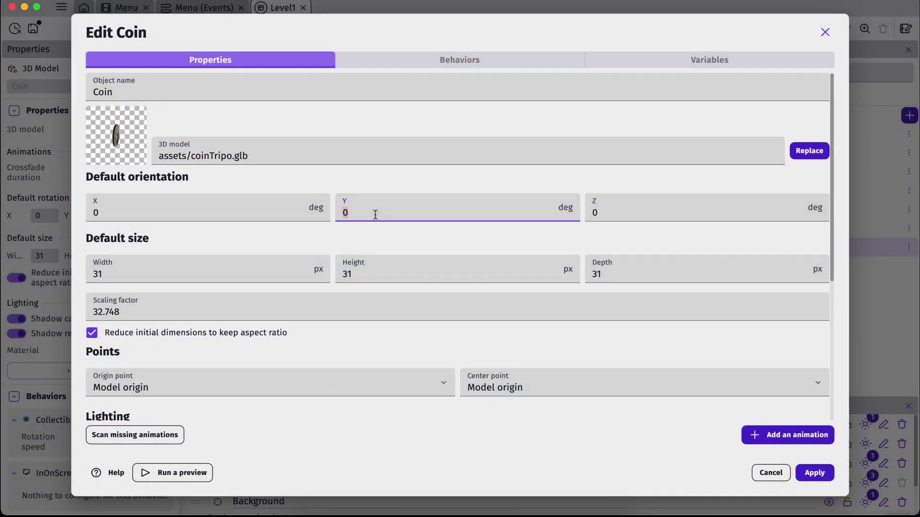
pyautogui.click(813, 473)
# - Launch a preview from the Menu scene and drive forward, turning right to collect coins
pyautogui.click(122, 8)
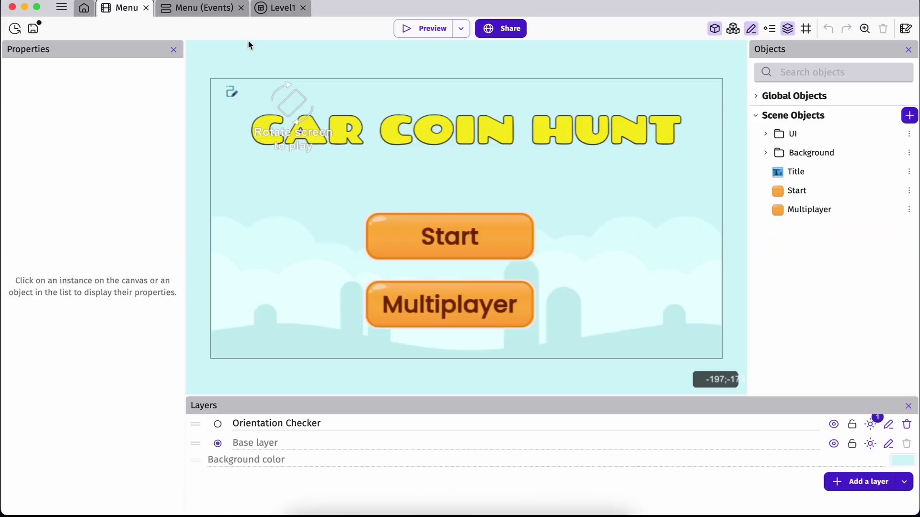
pyautogui.click(425, 29)
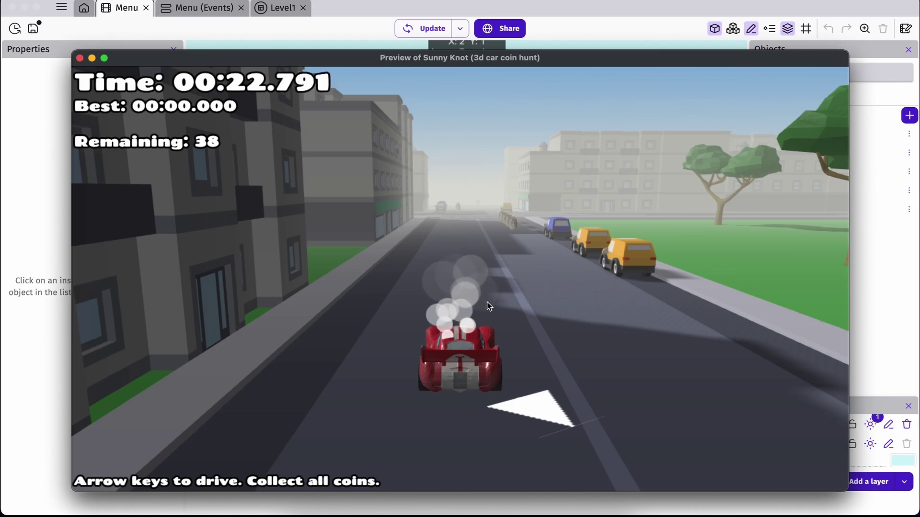
pyautogui.press('Up')
pyautogui.press('Right')
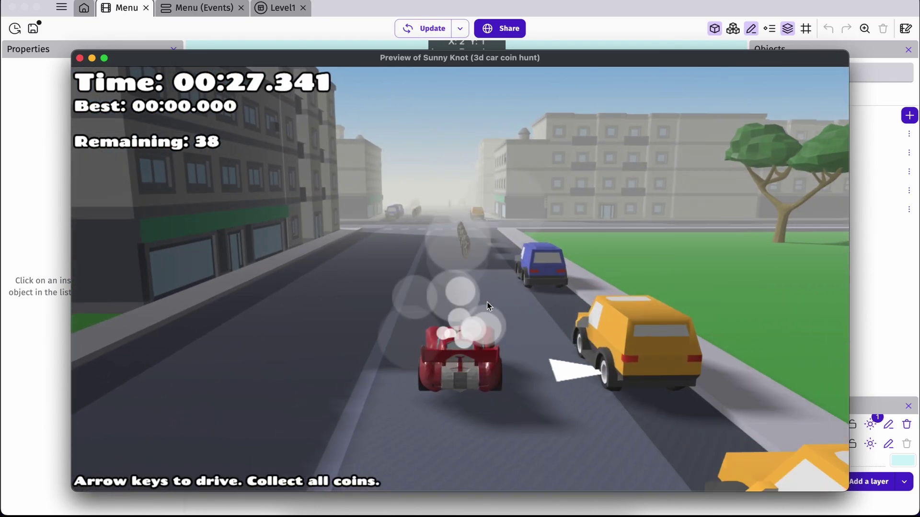
pyautogui.press('Up')
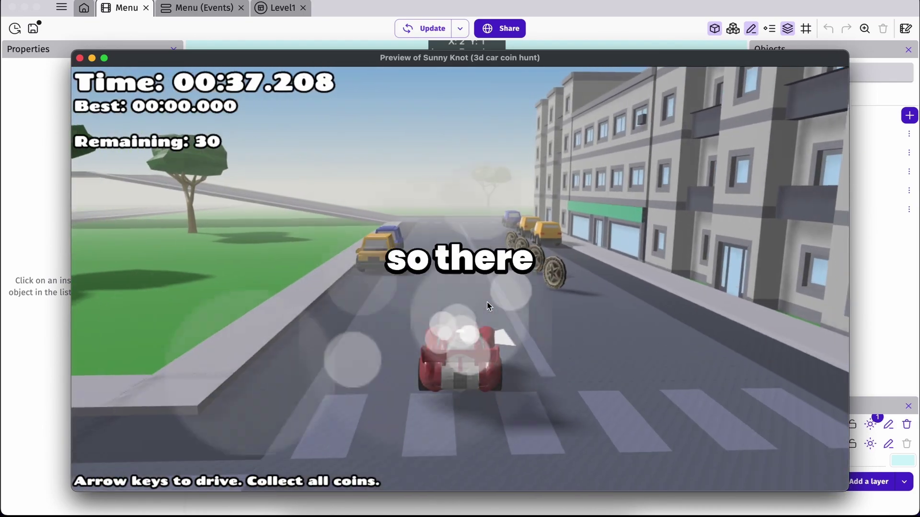
pyautogui.press('Up')
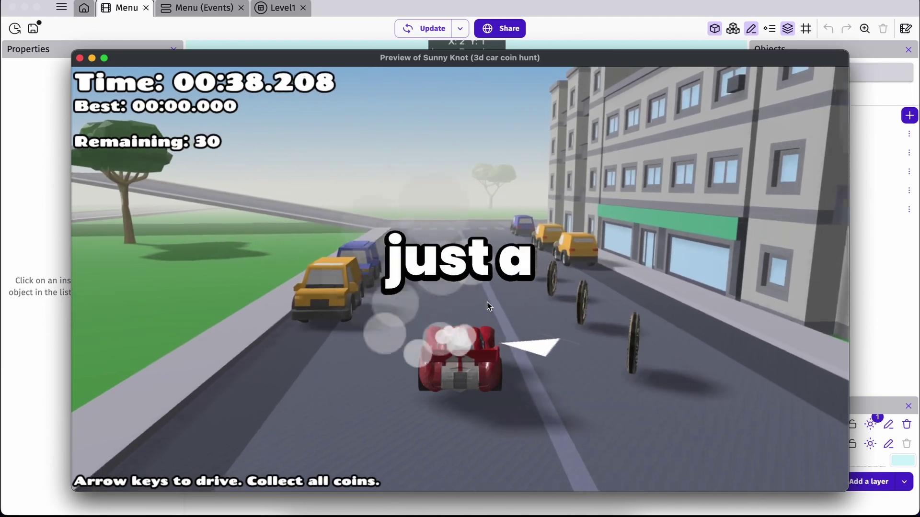
pyautogui.press('Up')
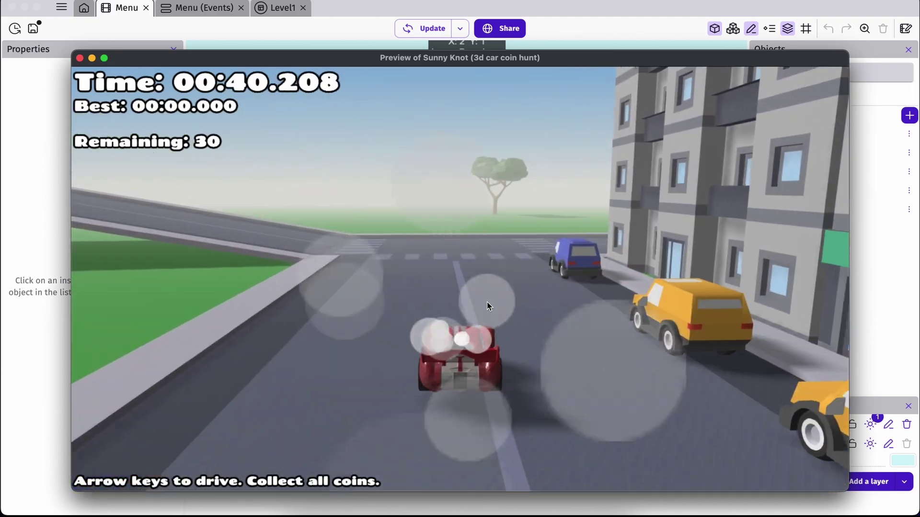
# - Drive through the intersection down the long street, collecting three coins
pyautogui.press('Up')
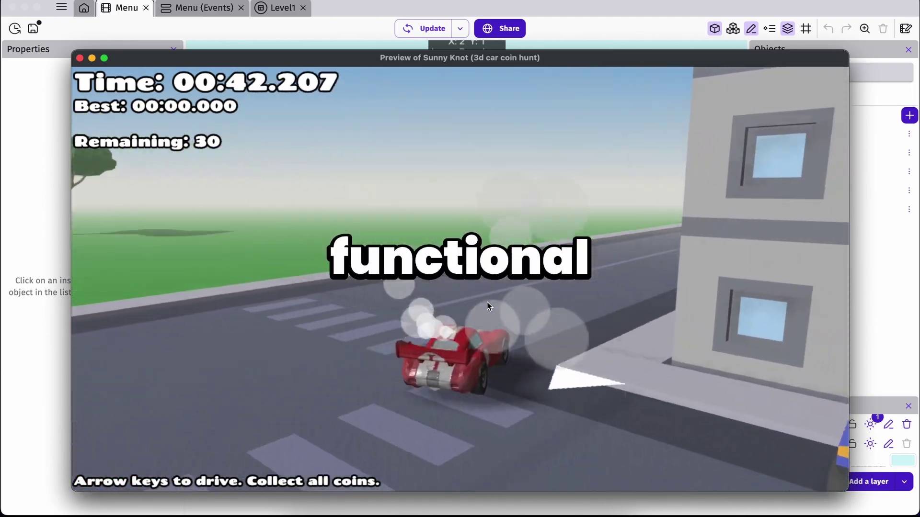
pyautogui.press('Up')
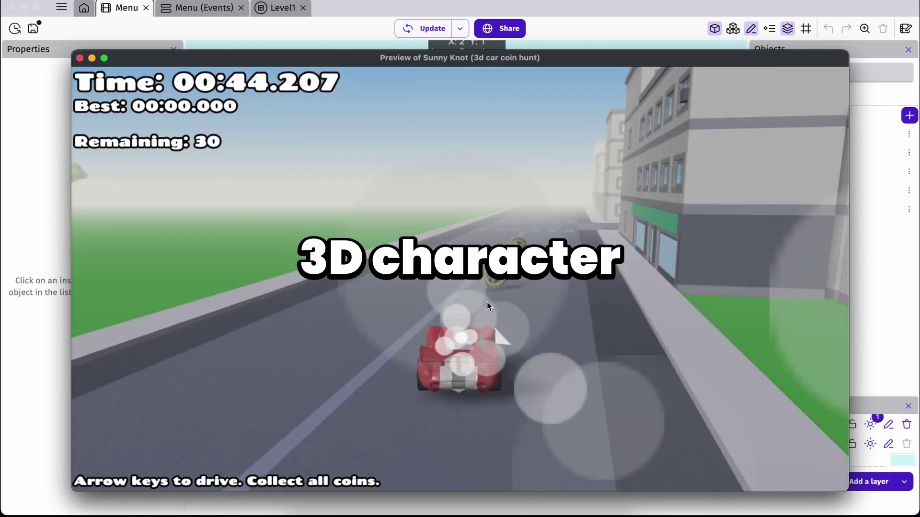
pyautogui.press('Up')
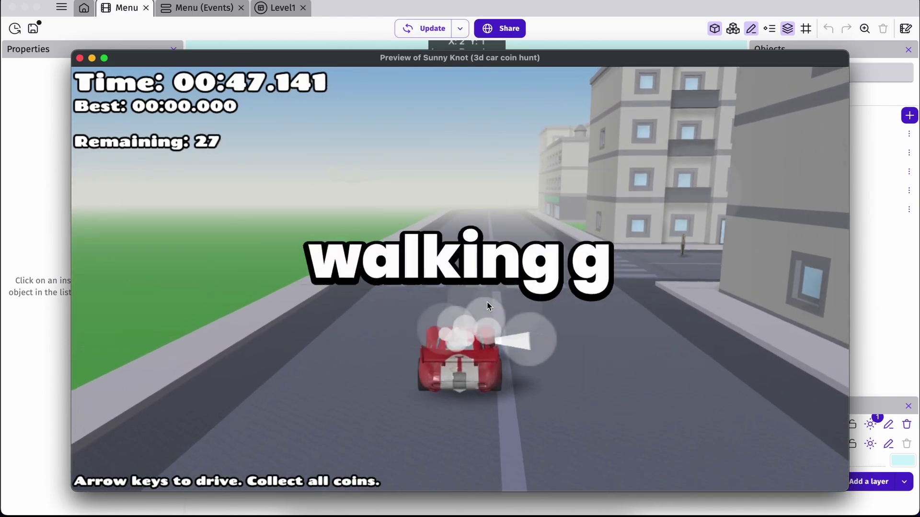
pyautogui.press('Up')
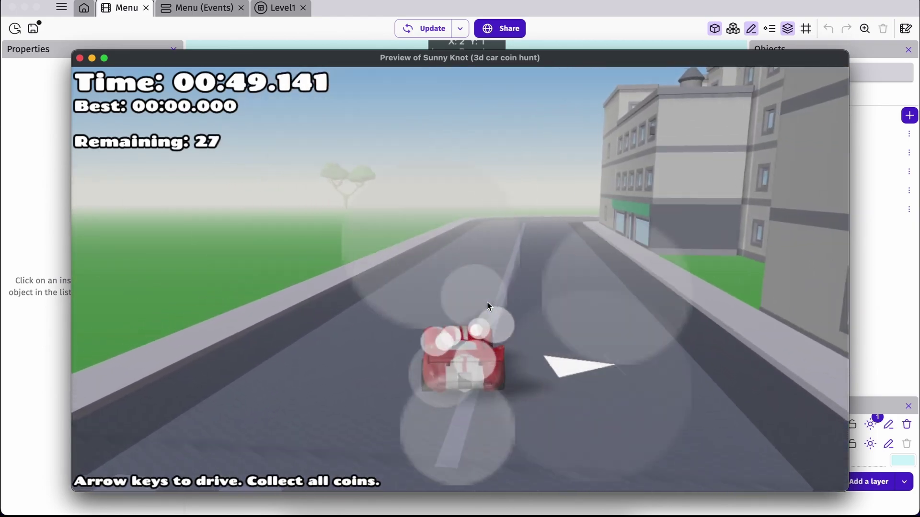
pyautogui.press('Up')
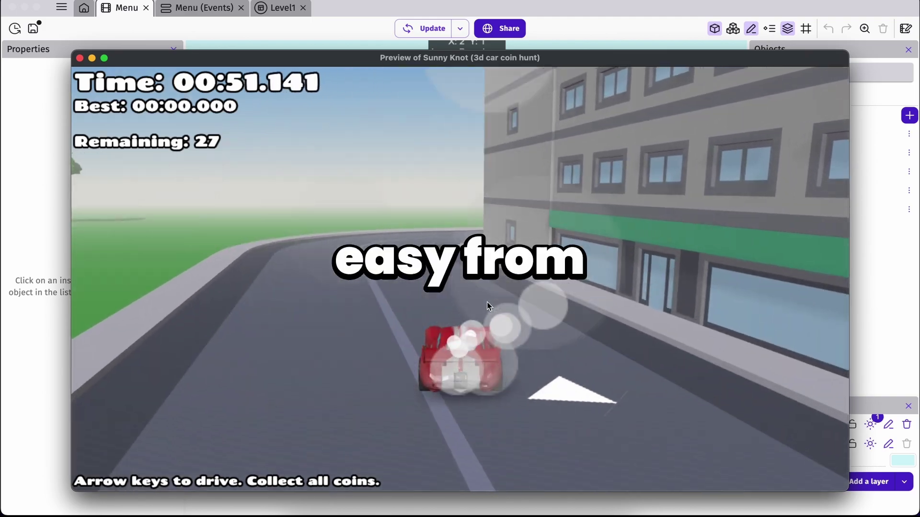
# - Turn left along the field, then right past the blue car and van onto a straight street
pyautogui.press('Left')
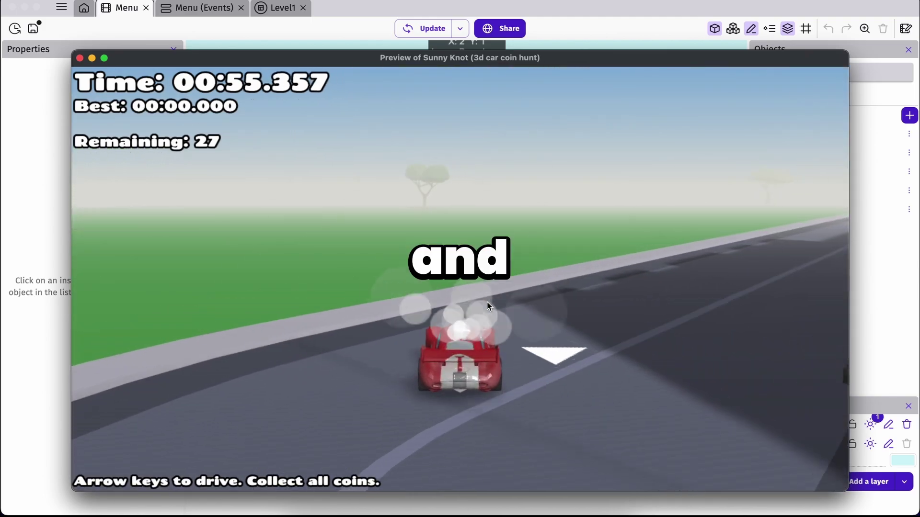
pyautogui.press('Right')
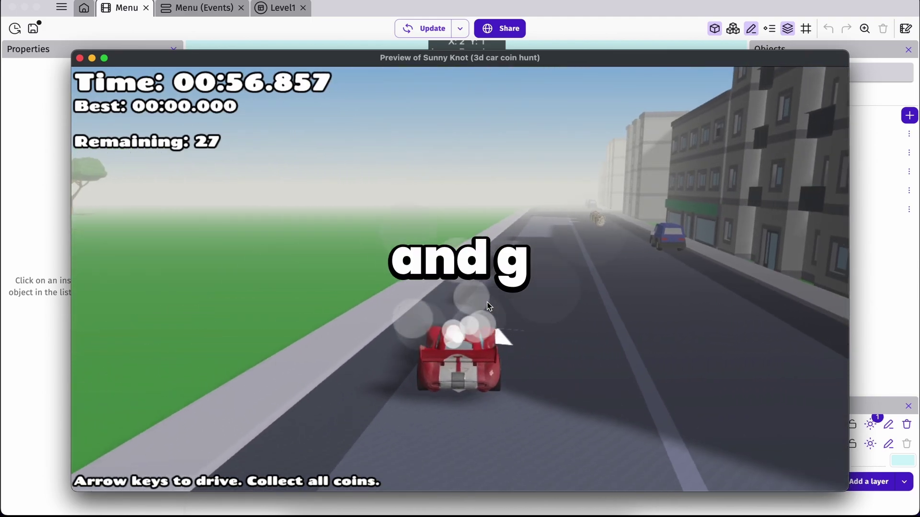
pyautogui.press('Up')
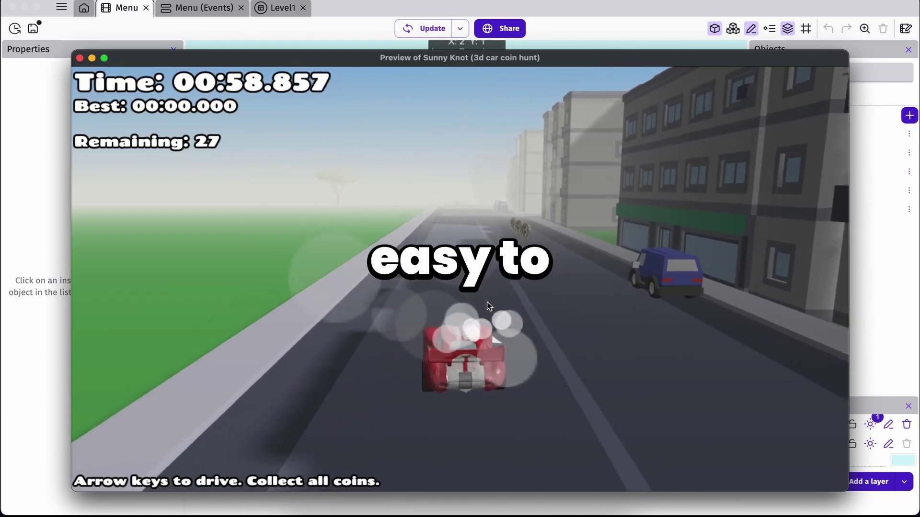
pyautogui.press('Up')
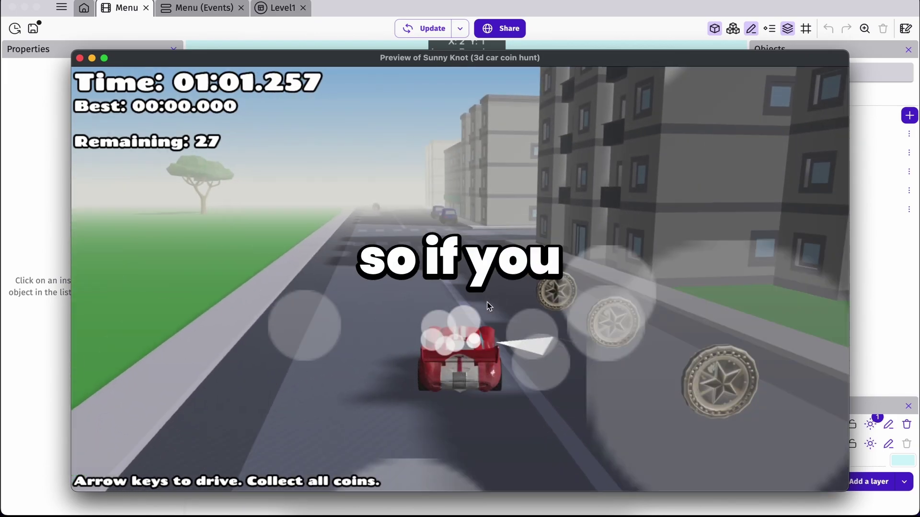
pyautogui.press('Left')
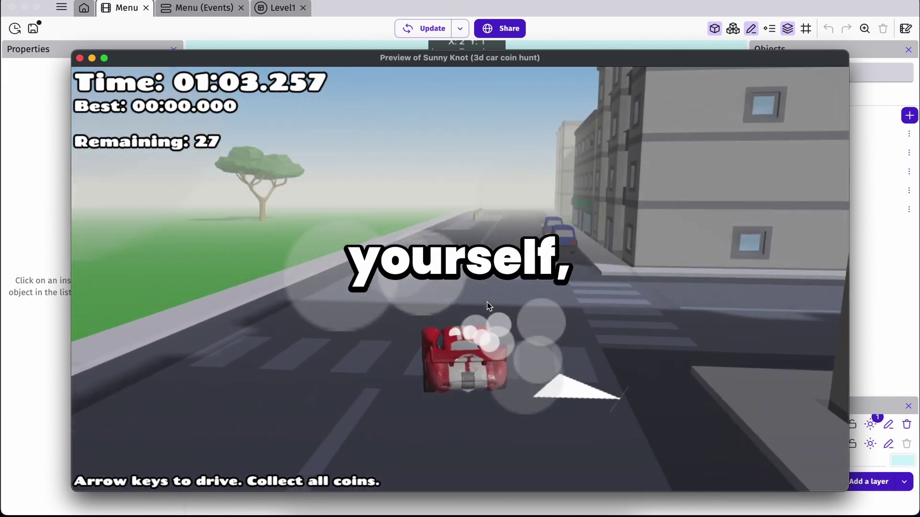
pyautogui.press('Right')
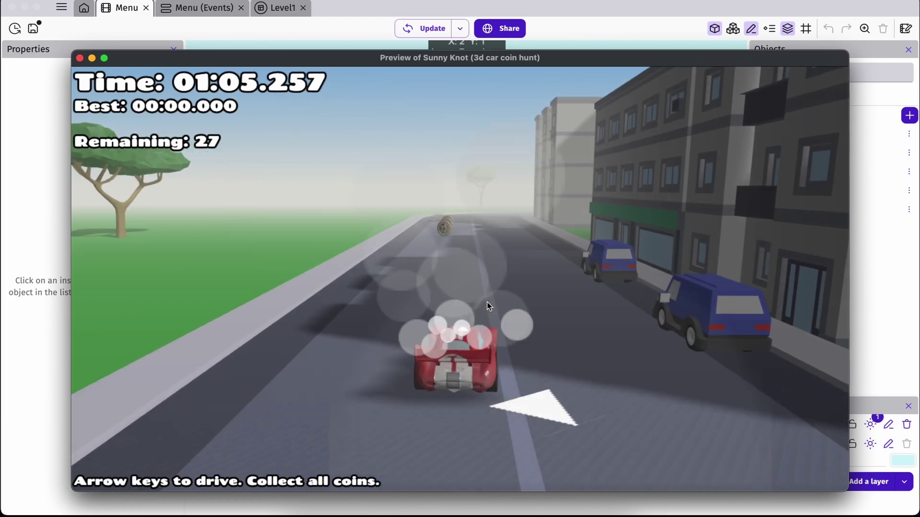
# - Keep driving, turning right then left along the grass road, until 24 coins remain
pyautogui.press('Up')
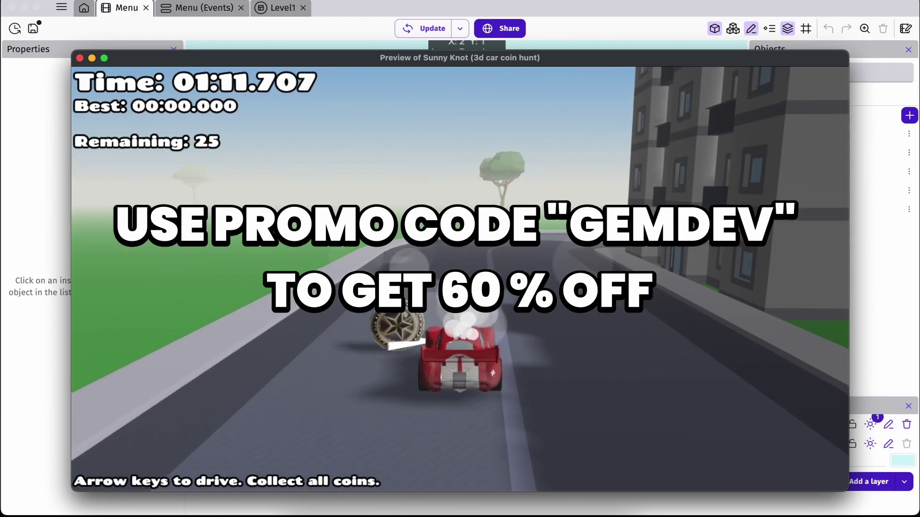
pyautogui.press('Right')
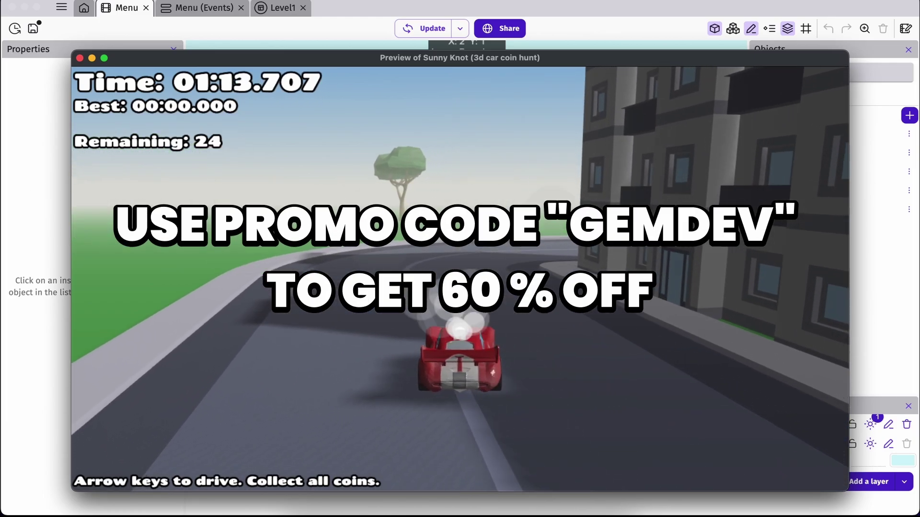
pyautogui.press('Right')
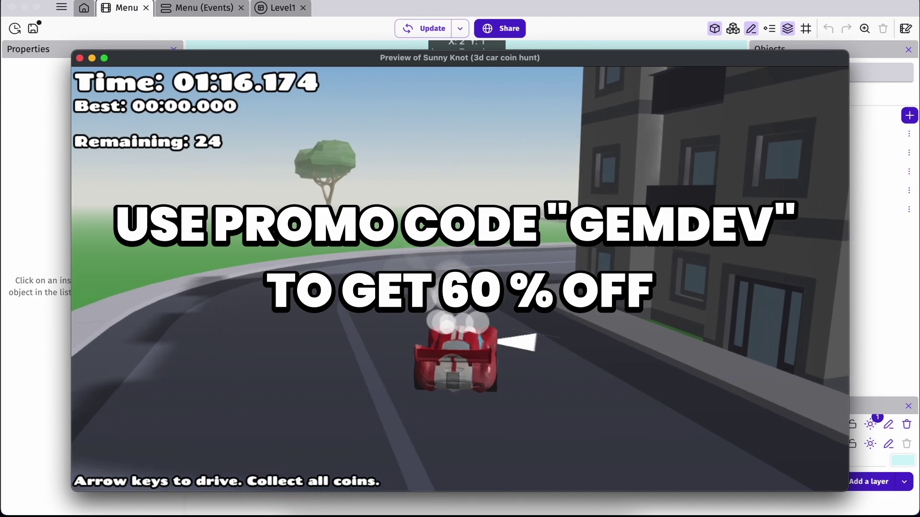
pyautogui.press('Right')
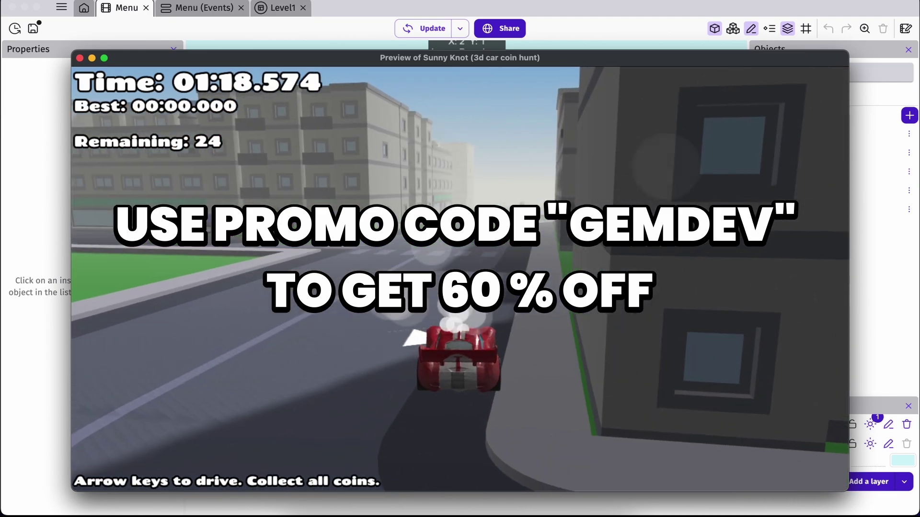
pyautogui.press('Left')
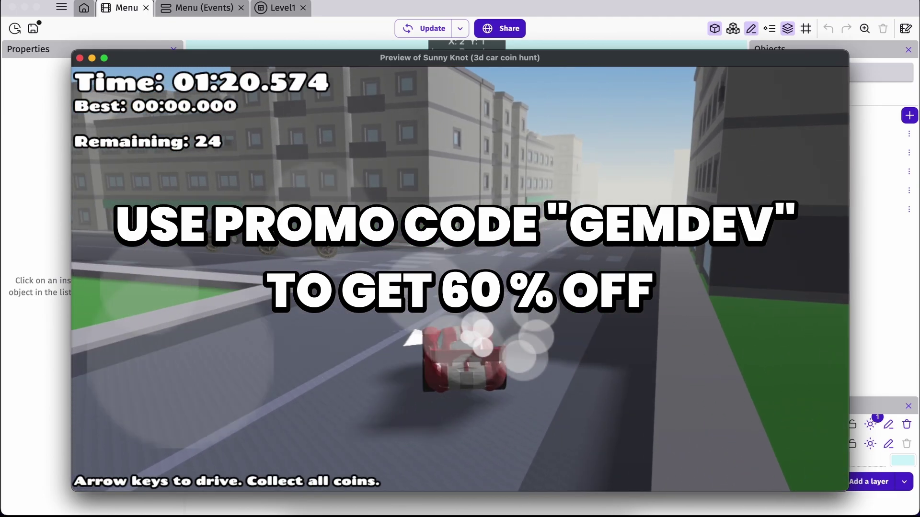
pyautogui.press('Left')
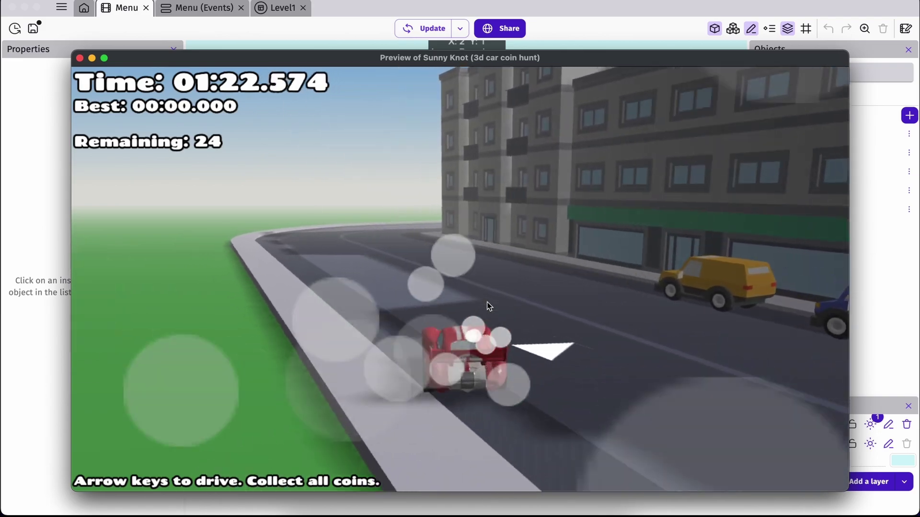
pyautogui.press('Left')
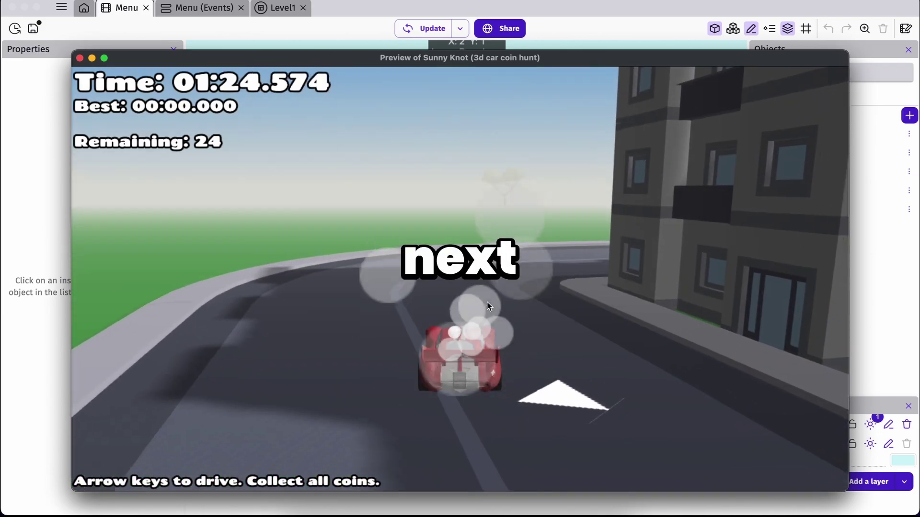